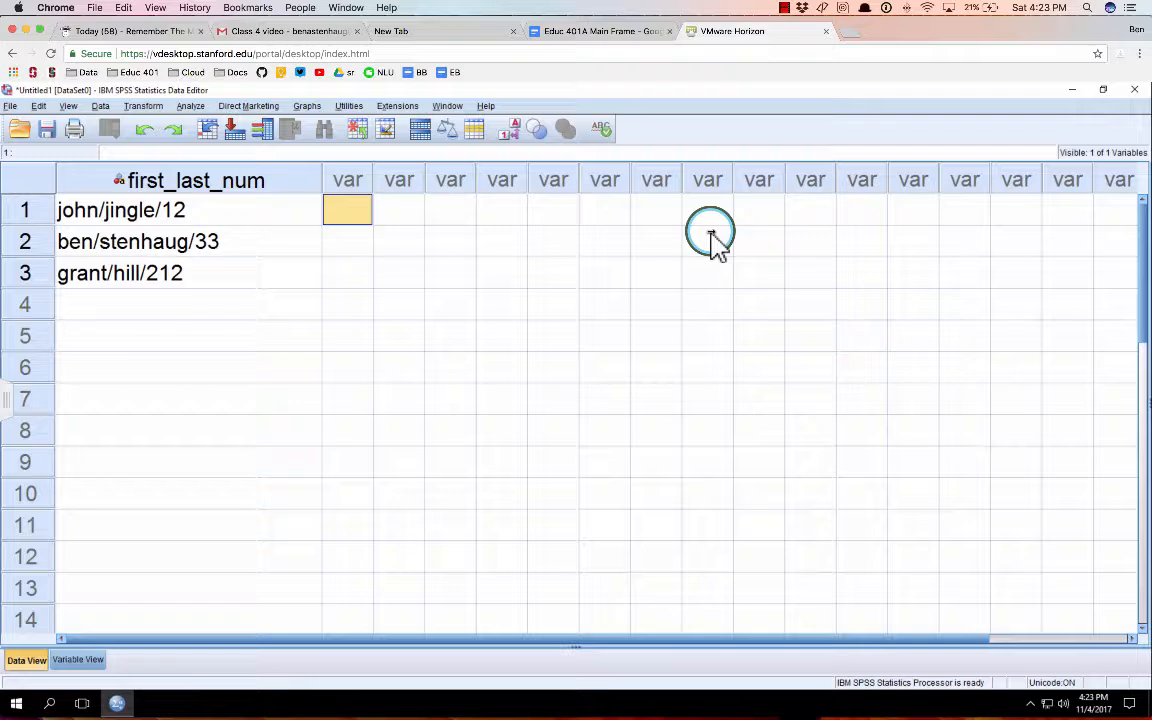
key("Left")
key("Down")
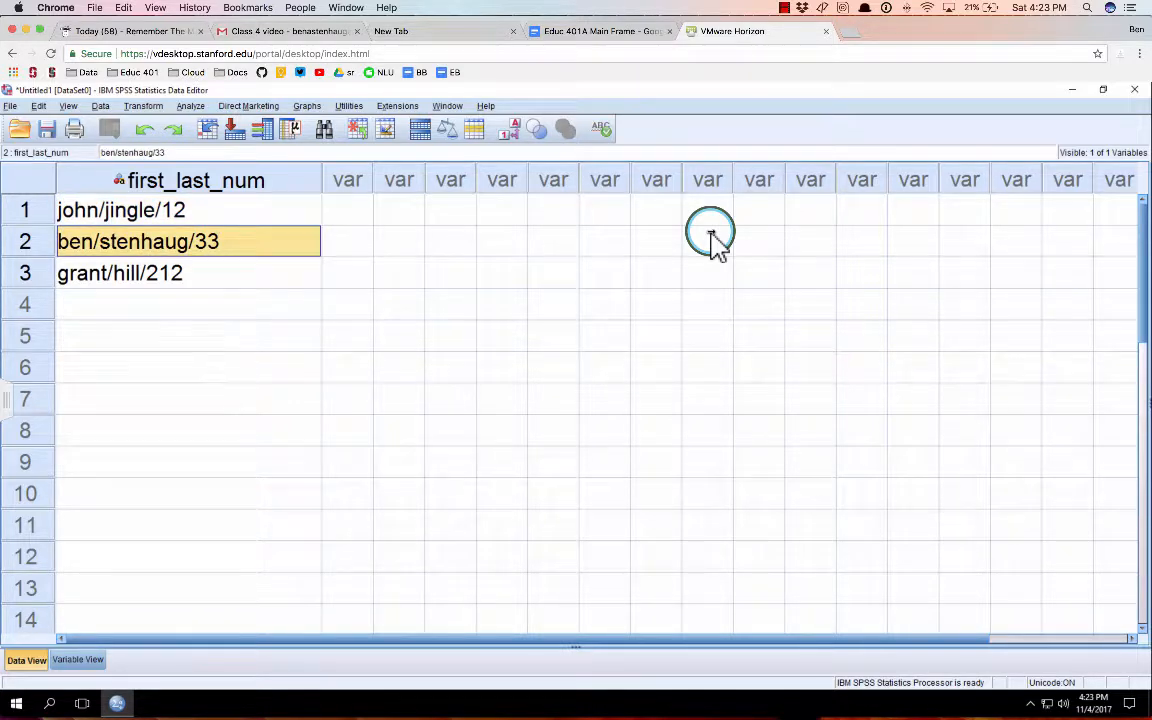
key("Up")
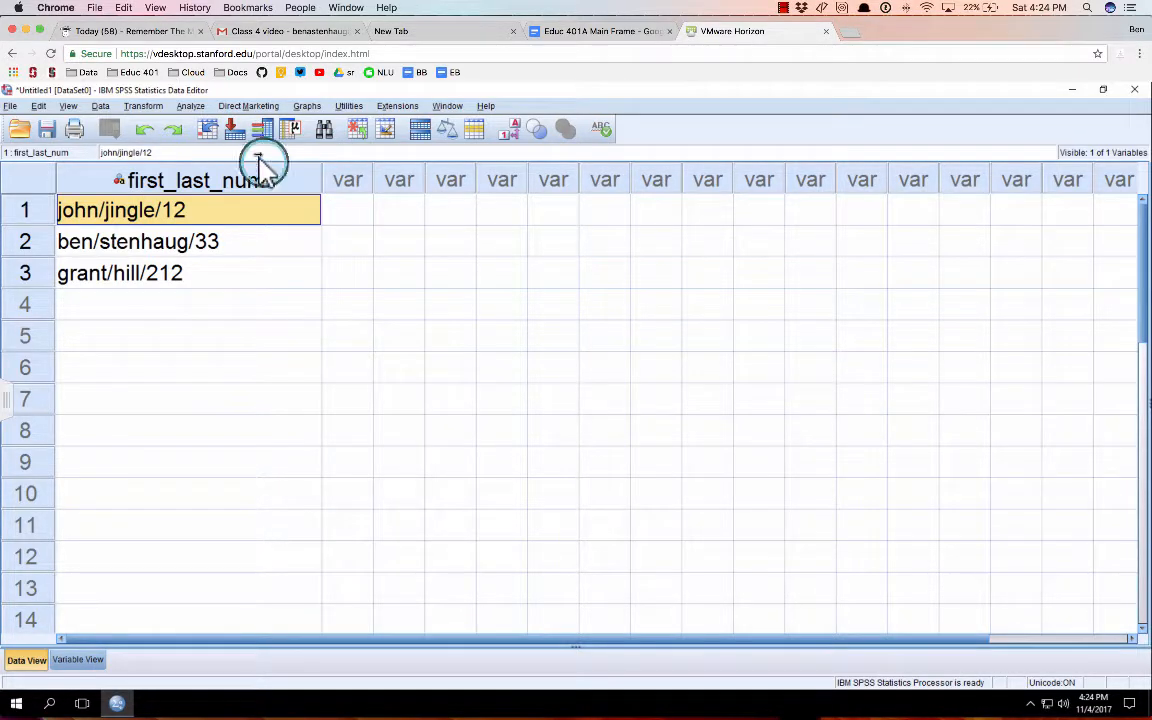
- Start computing a new target variable named firstname and set its type to String with width 8
left_click(143, 108)
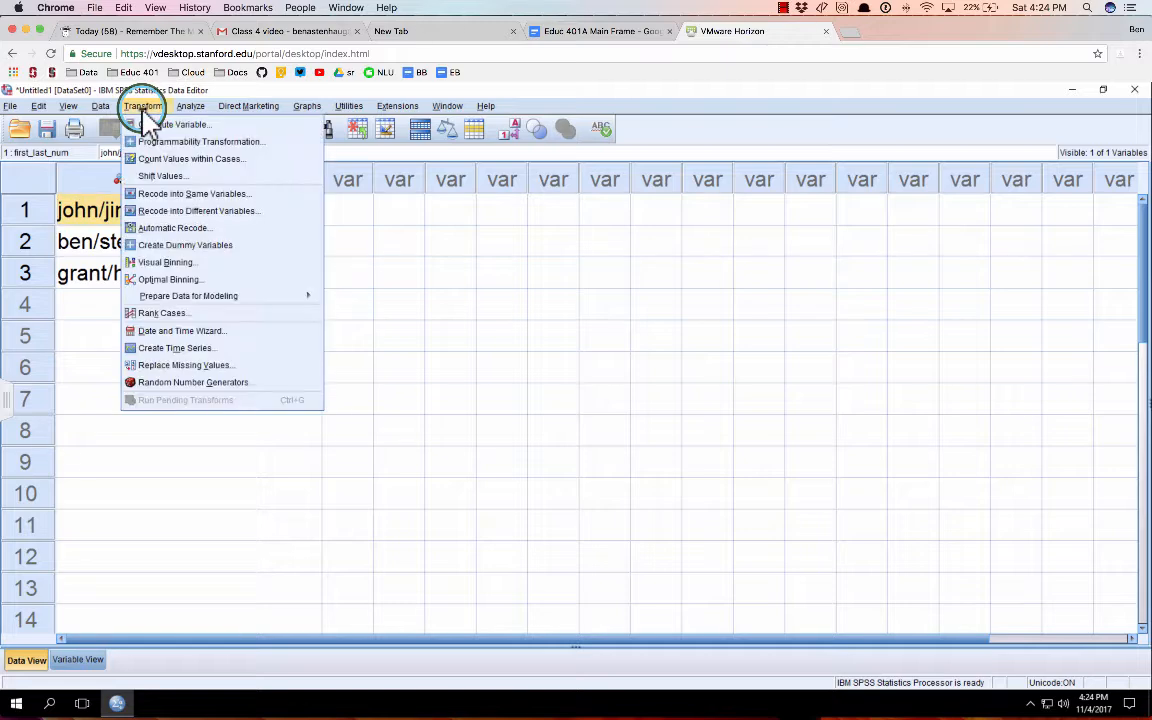
left_click(156, 122)
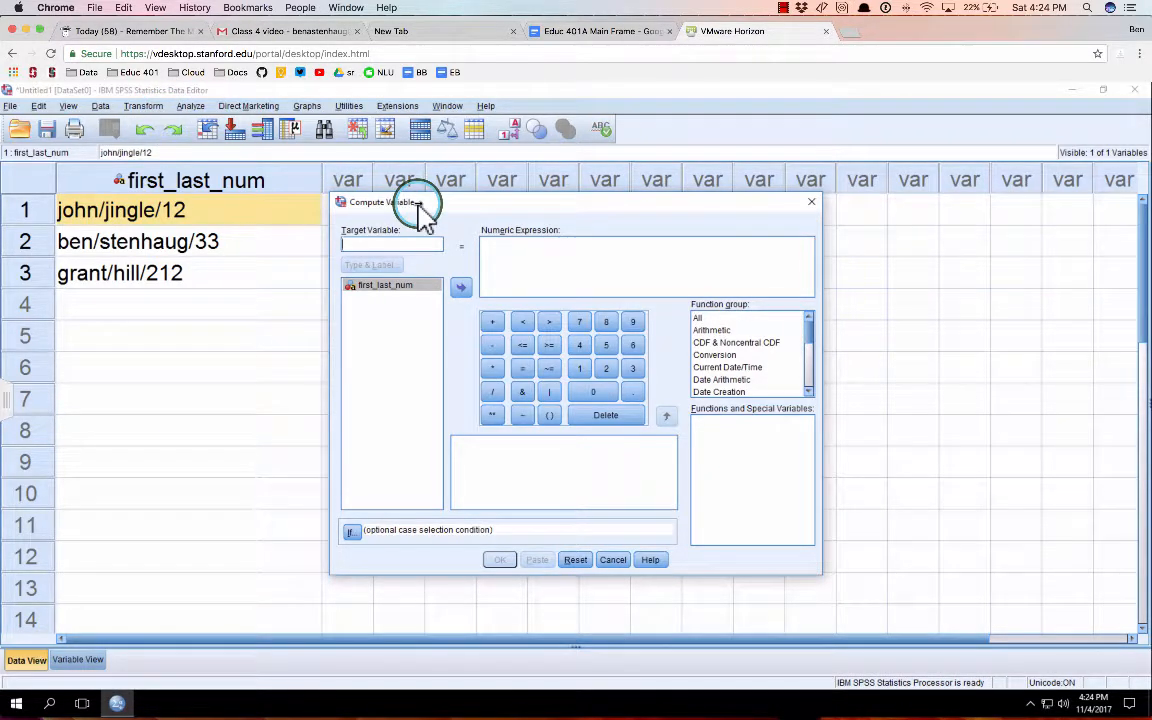
type("firstname")
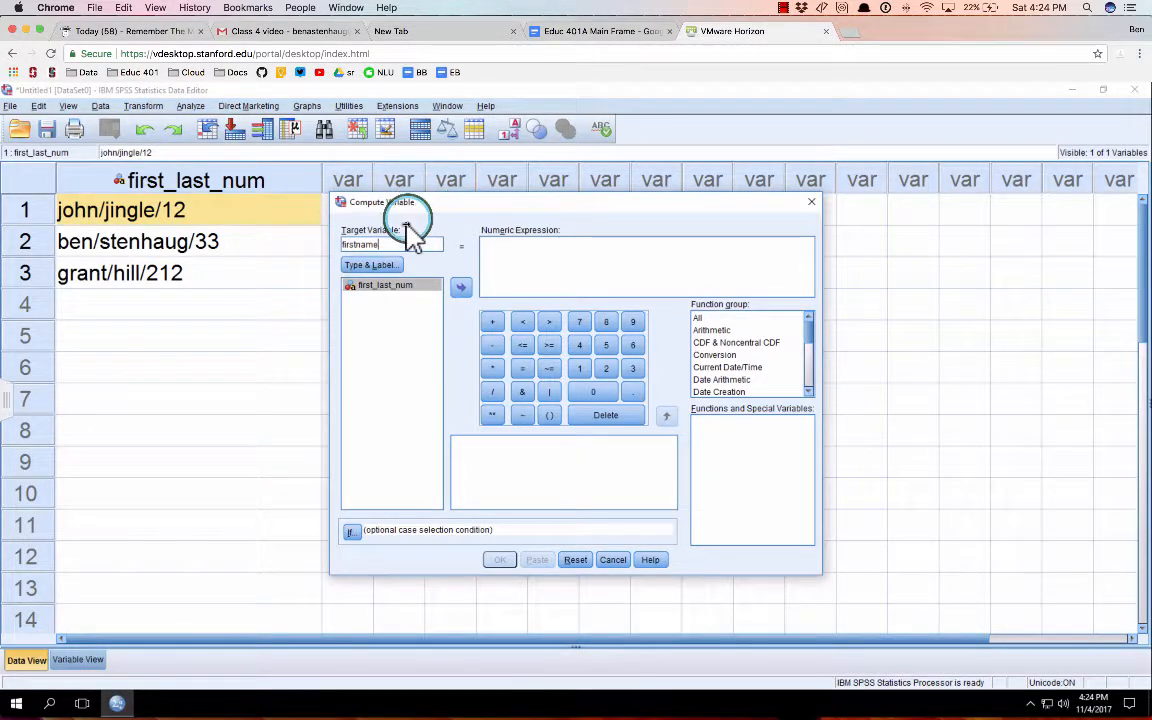
left_click(394, 262)
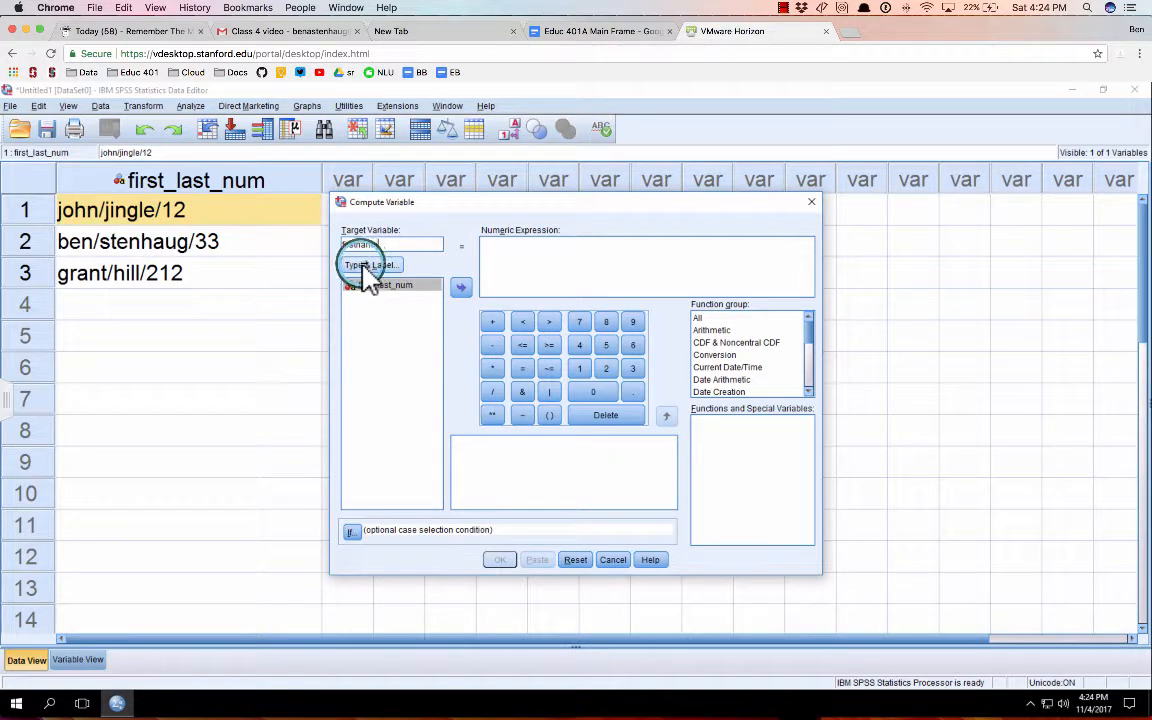
left_click(546, 420)
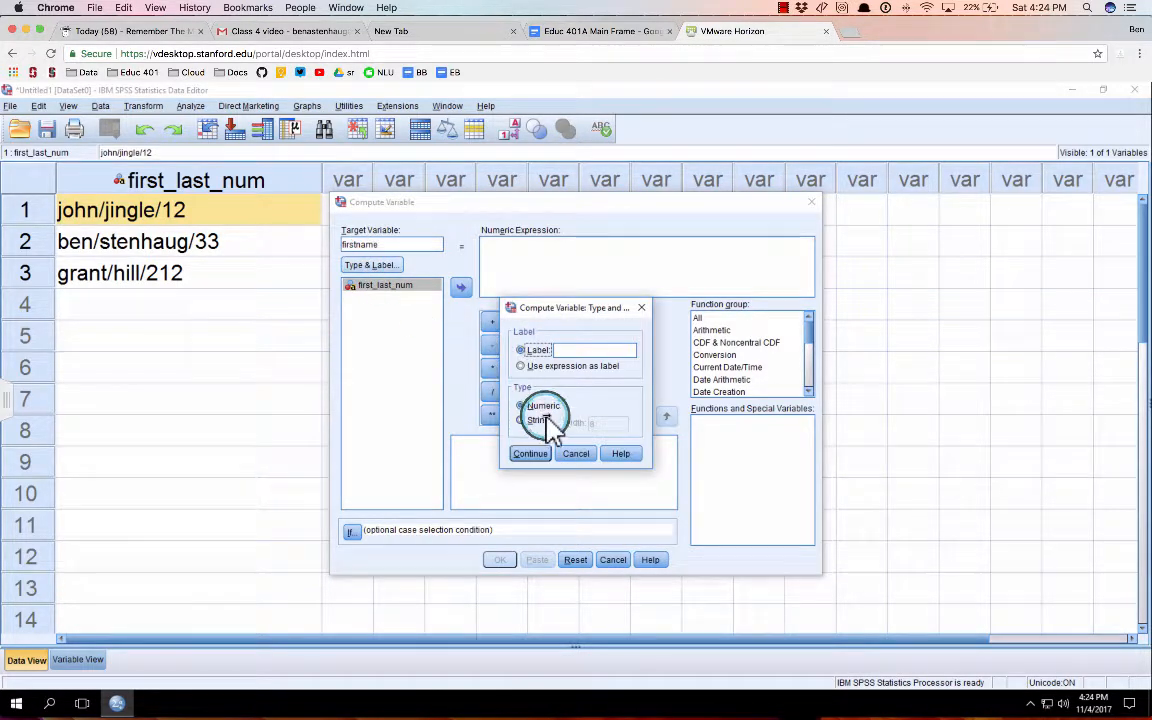
left_click(598, 423)
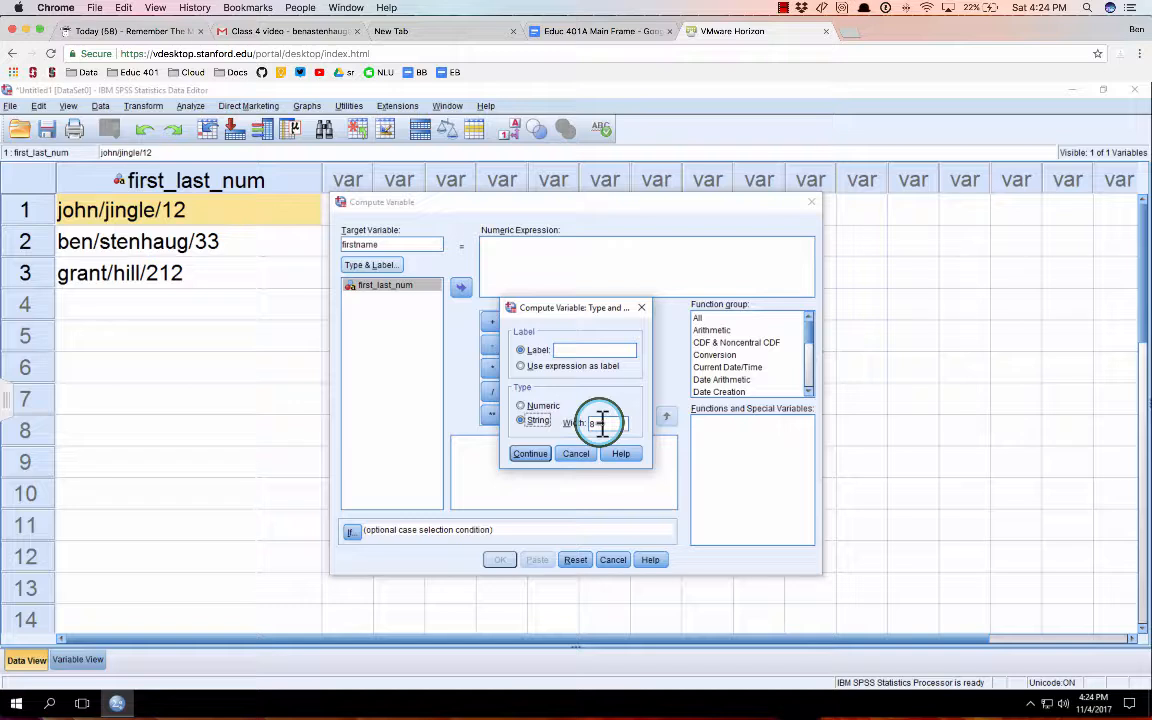
left_click(537, 455)
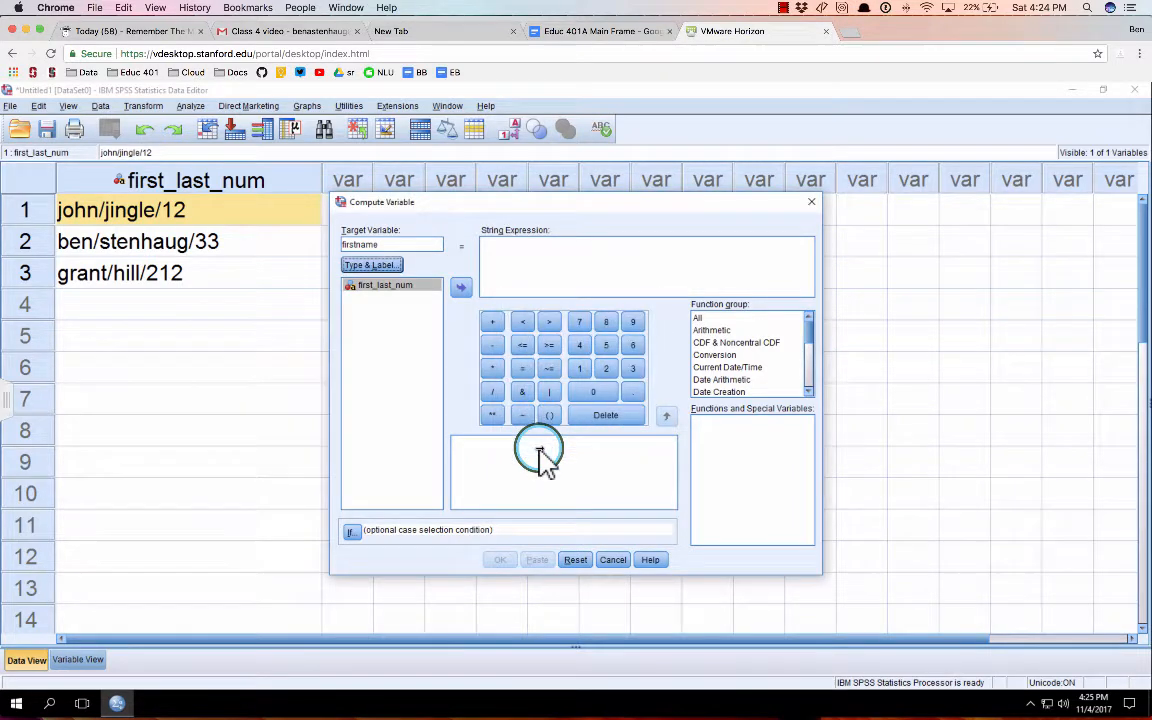
- Insert the three-argument Char.Substr function from the String function group into the string expression
left_click(522, 244)
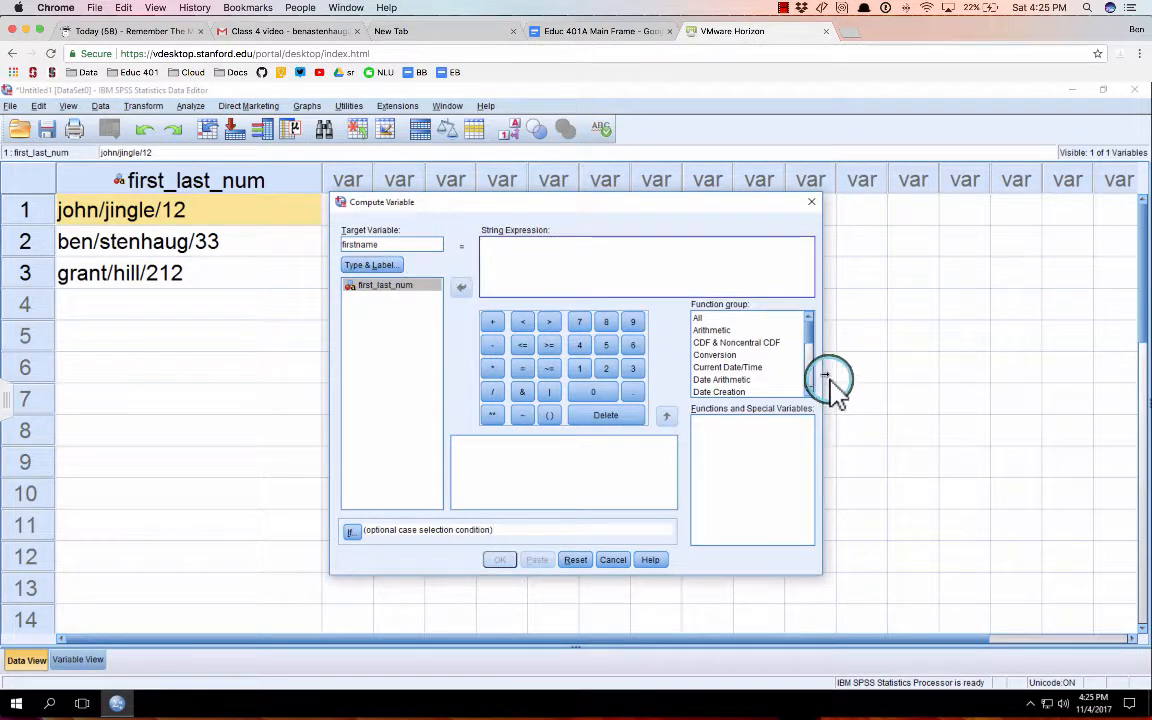
left_click_drag(815, 333, 805, 373)
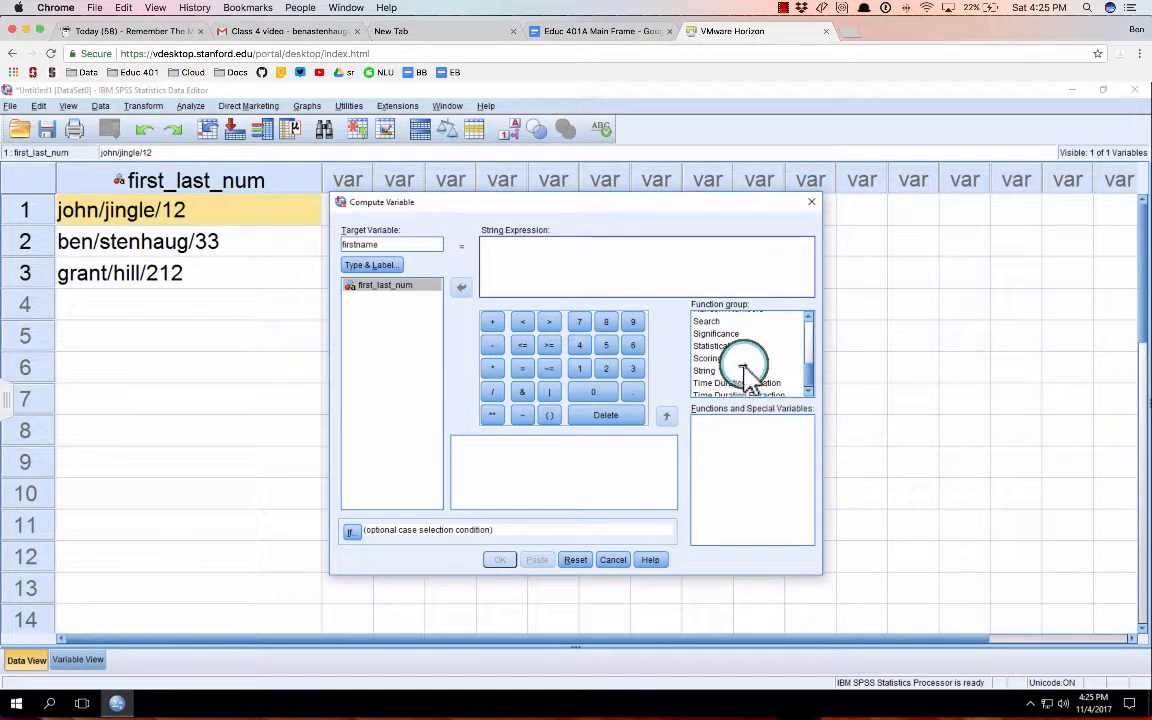
left_click(738, 372)
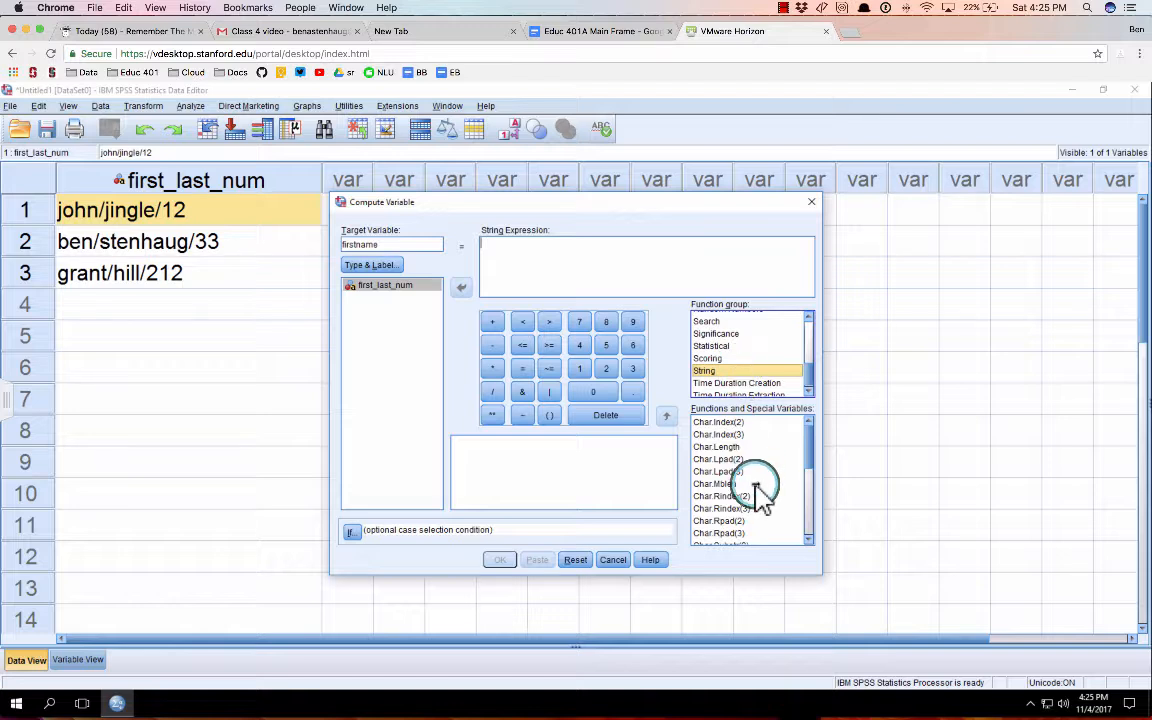
left_click(808, 478)
left_click(812, 460)
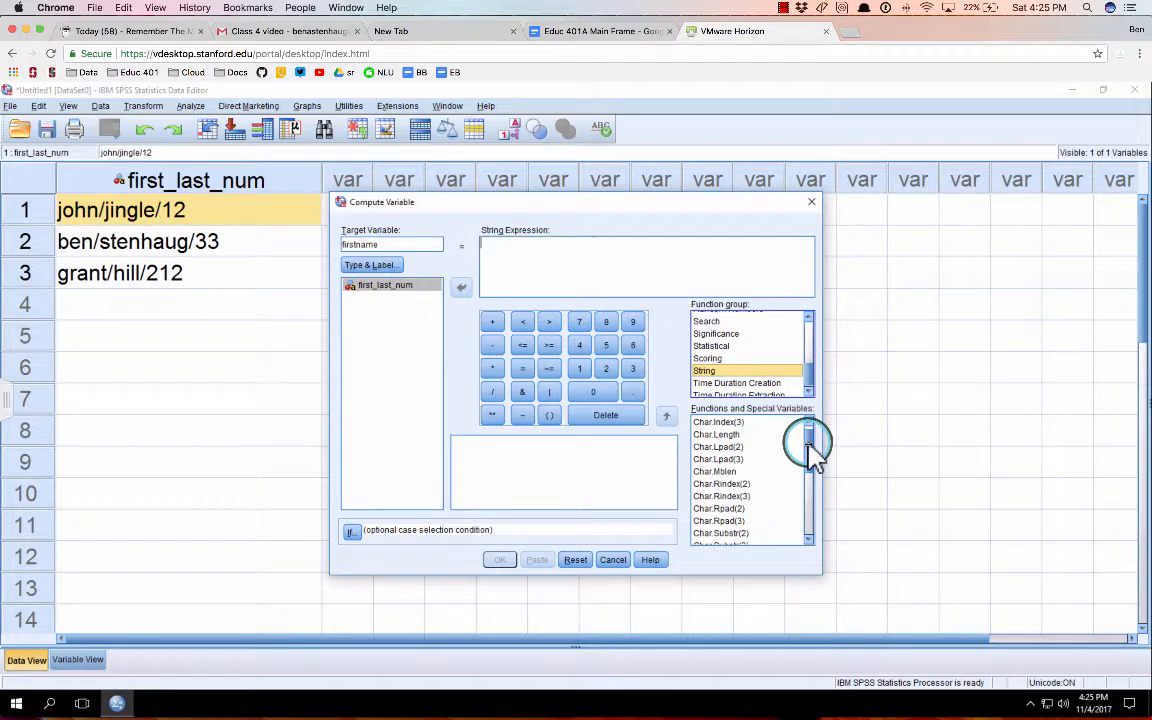
left_click_drag(812, 442, 800, 480)
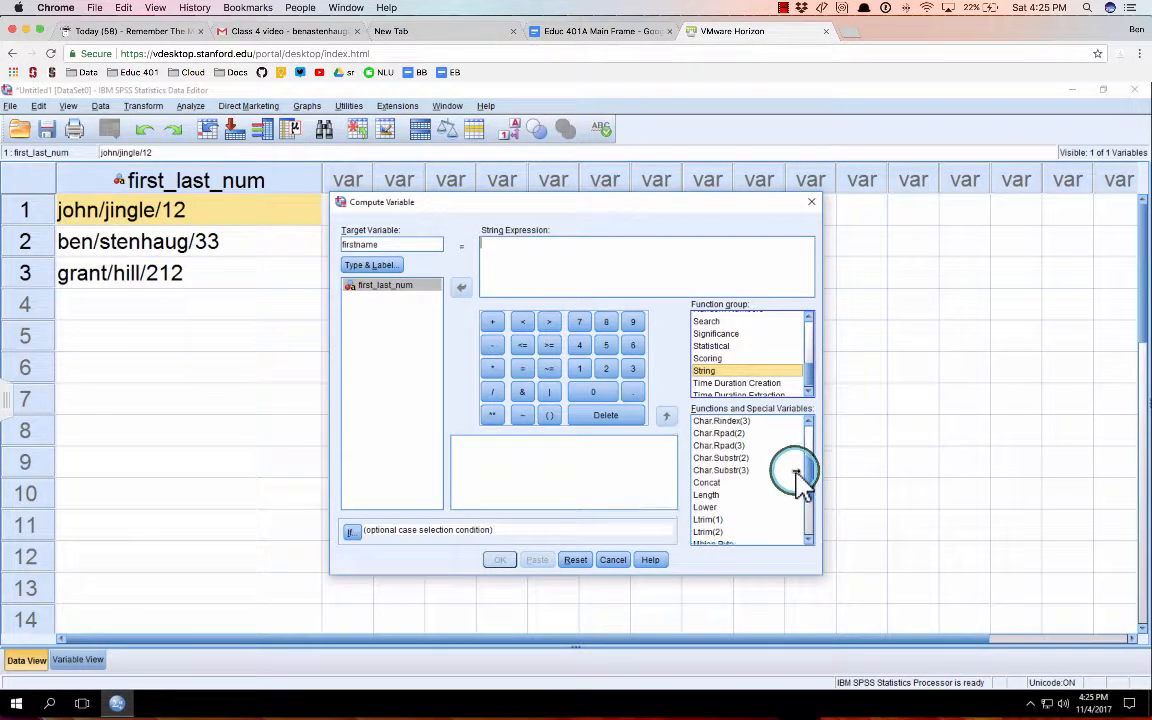
left_click(738, 458)
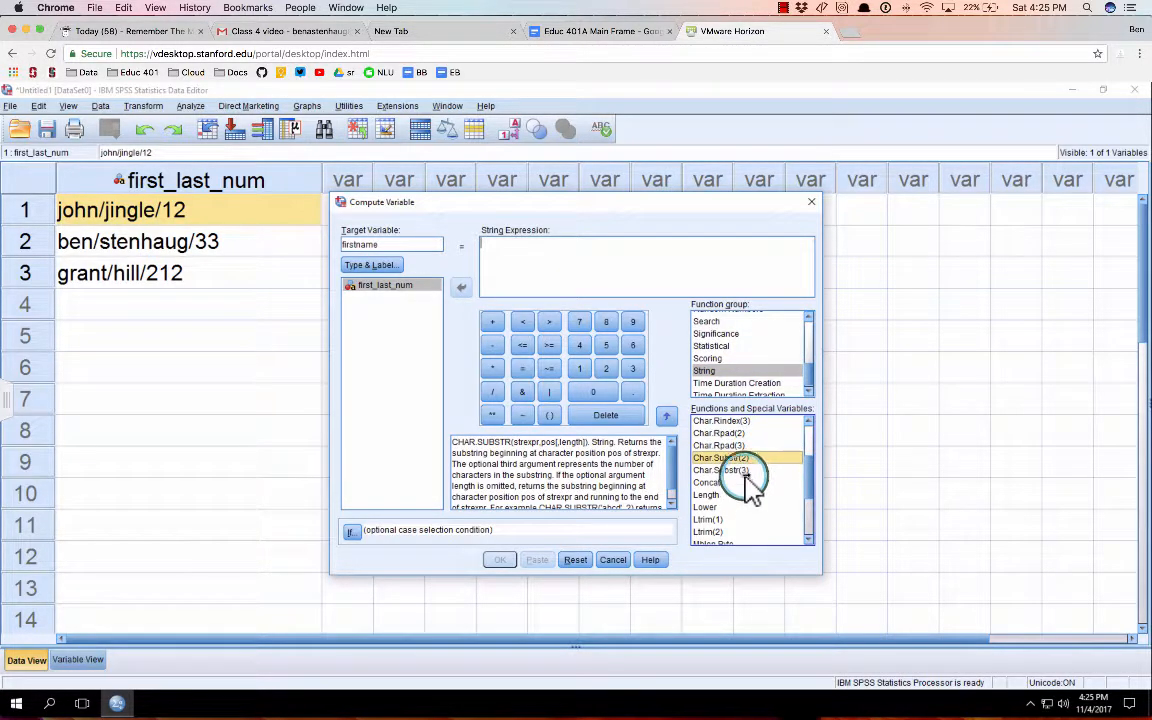
left_click(749, 470)
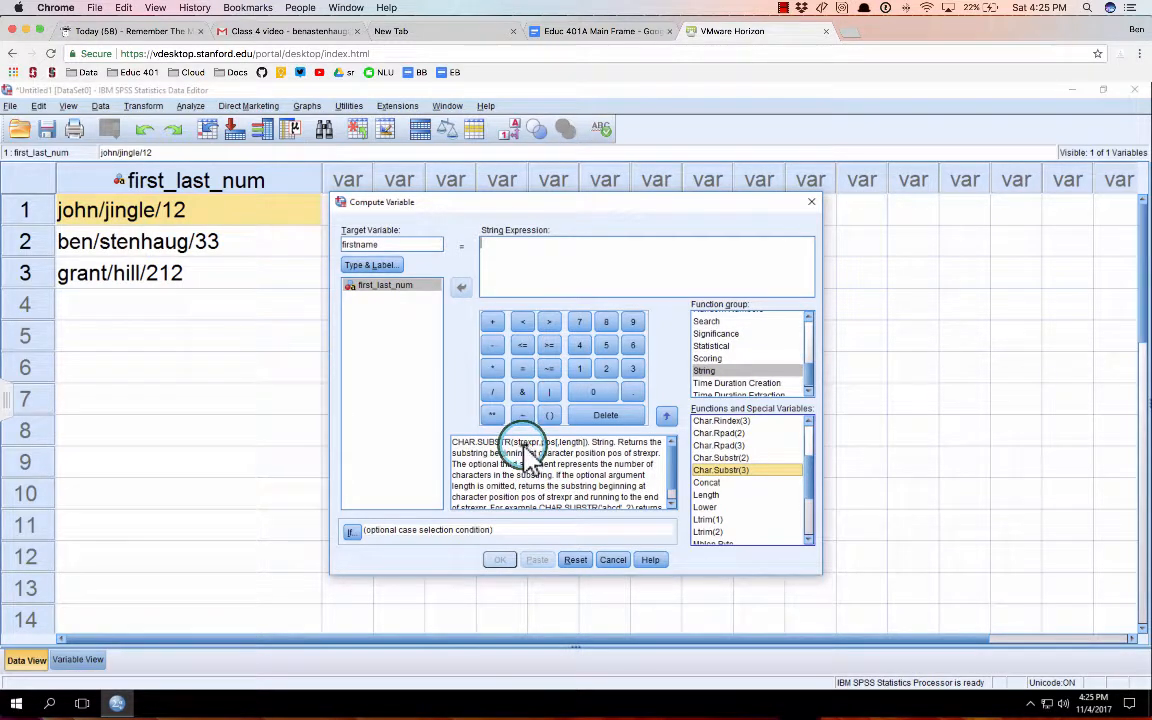
double_click(752, 472)
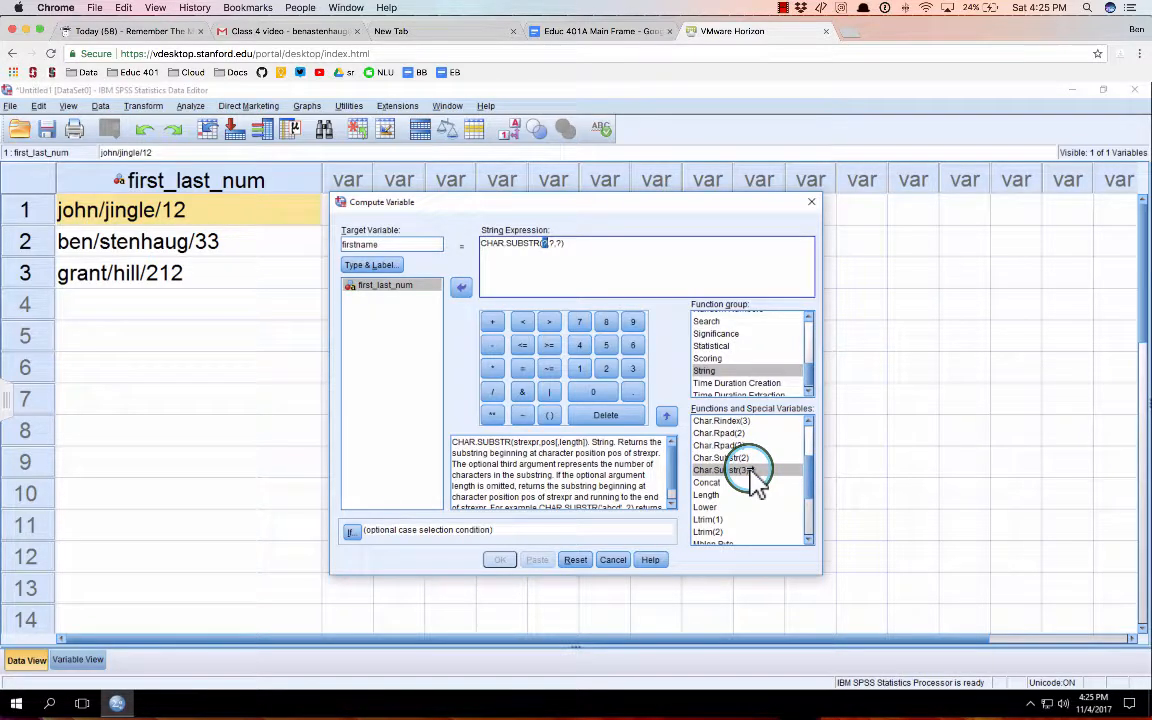
- Fill in the substring function with first_last_num as source and 1 as start position, leaving the length argument empty
type("first_")
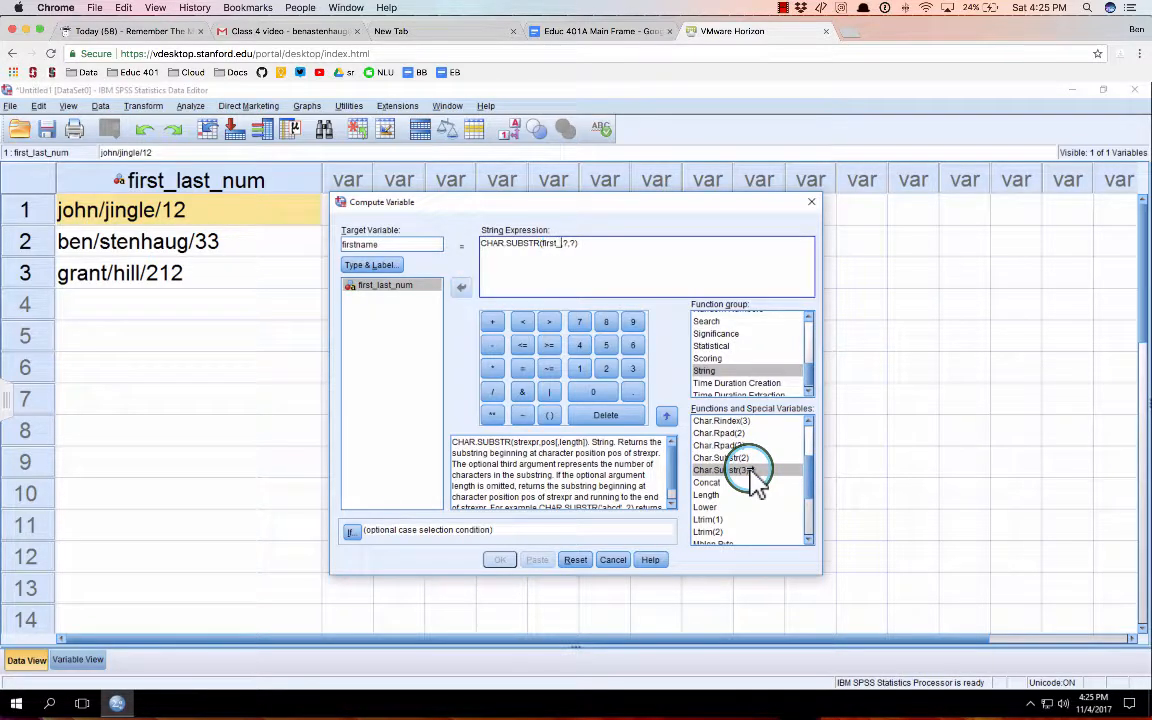
type("last_num,")
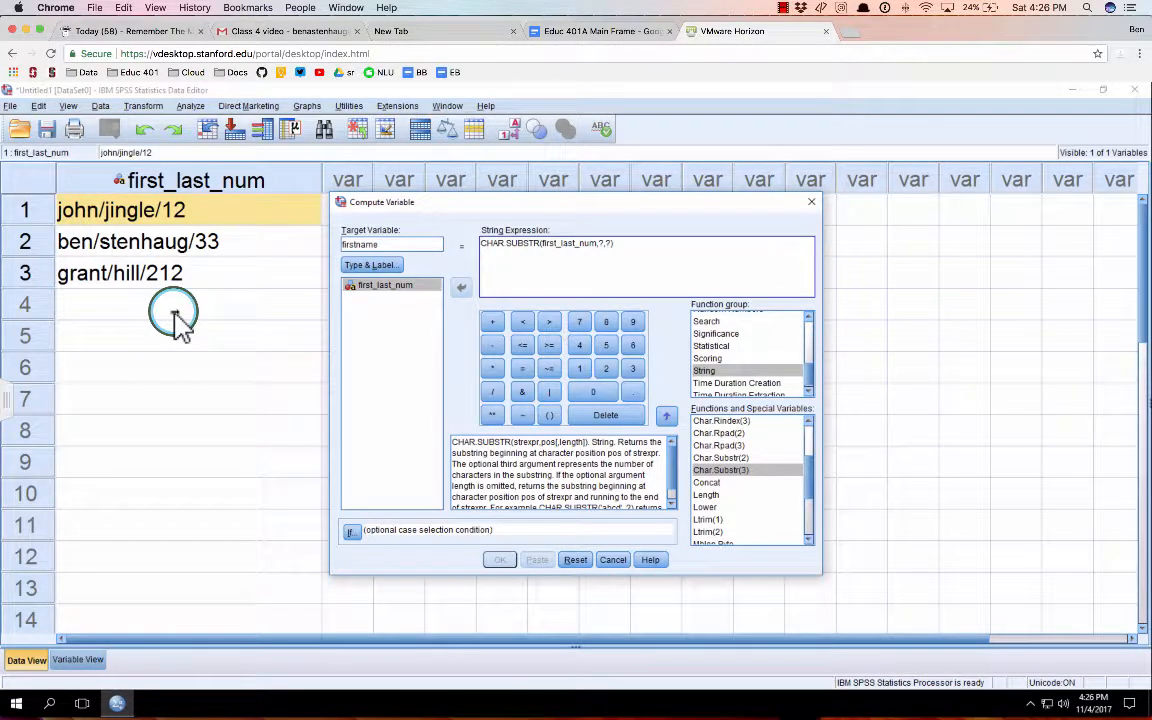
type("1")
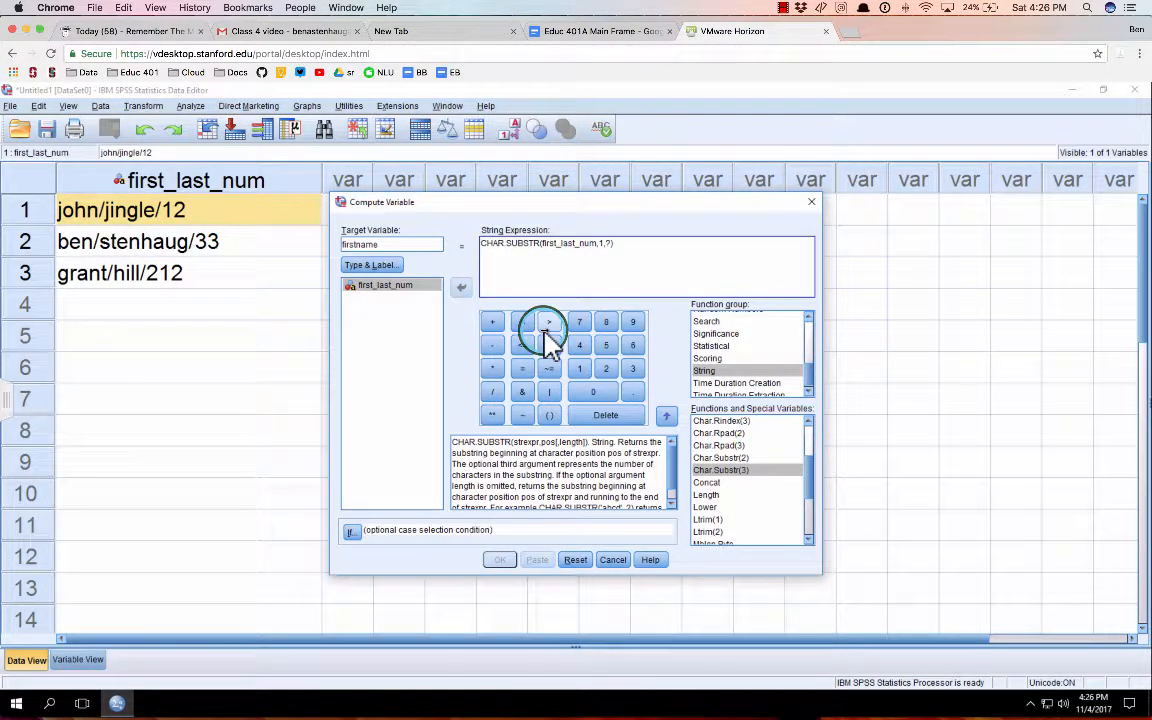
type("5")
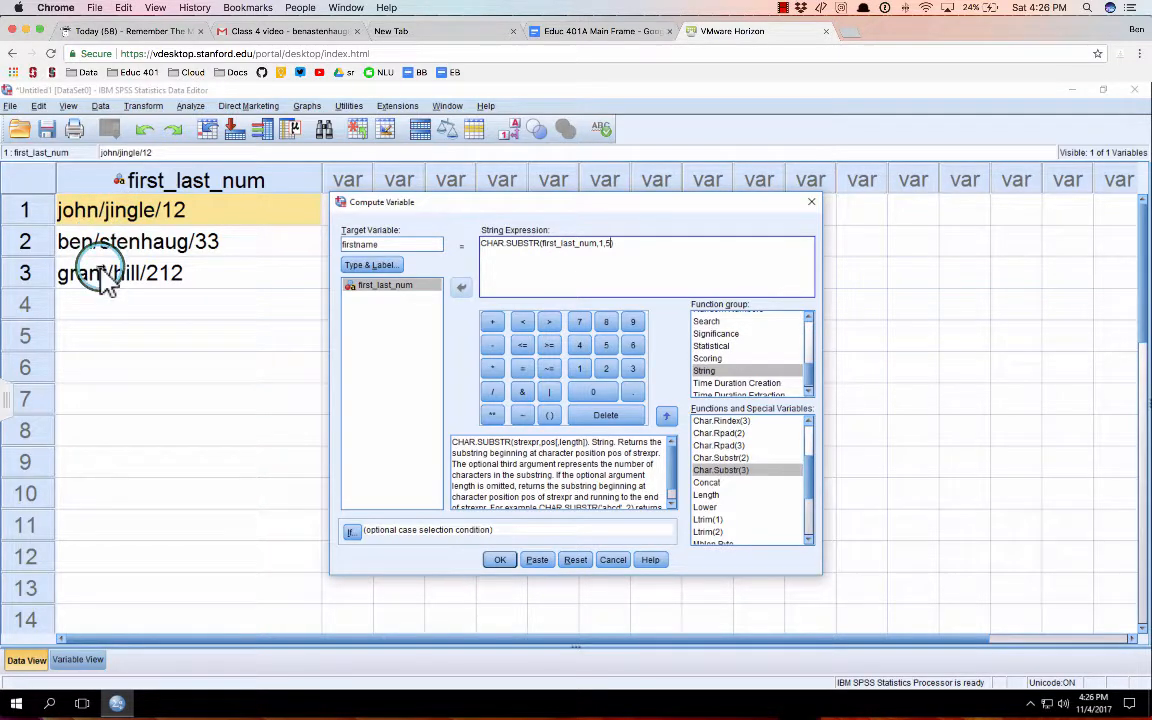
key("BackSpace")
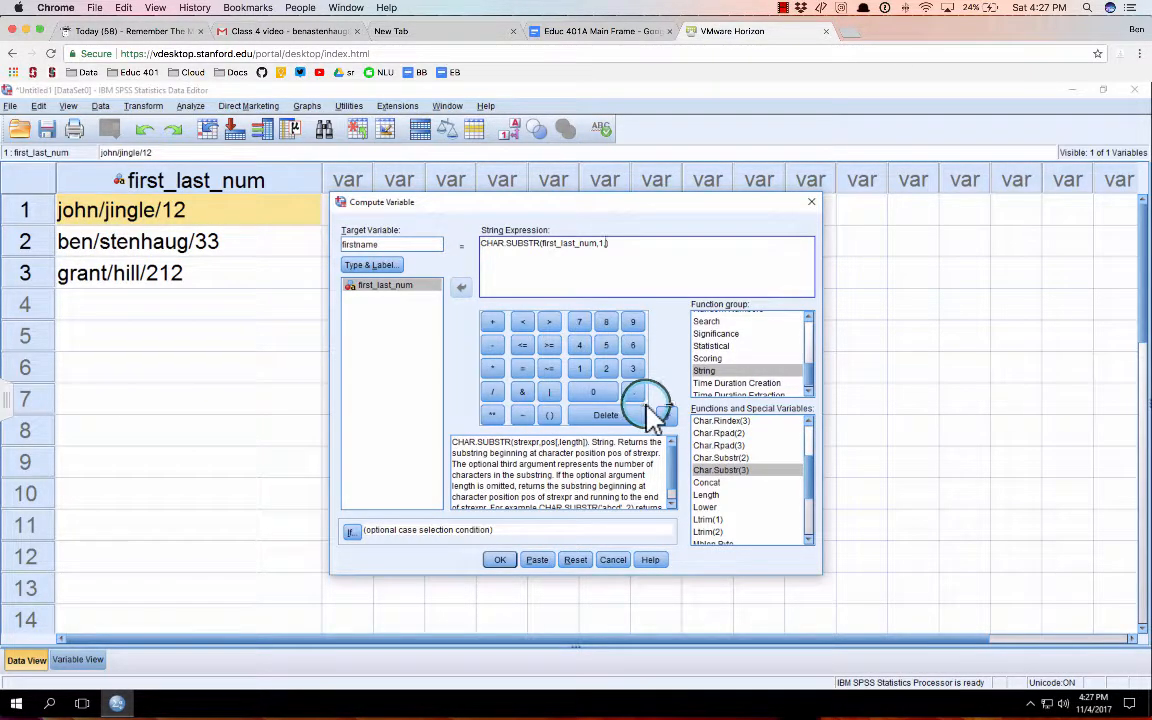
- Insert the two-argument Char.Index function as the substring's length argument
scroll(810, 445, "up", 2)
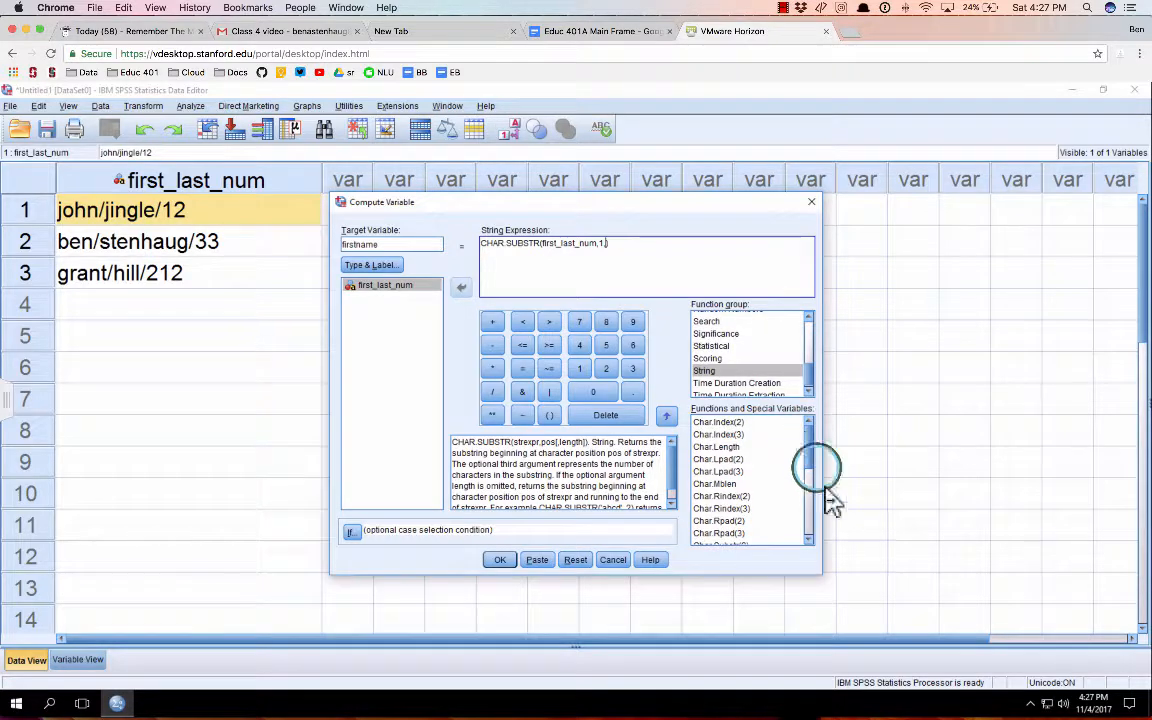
left_click(763, 434)
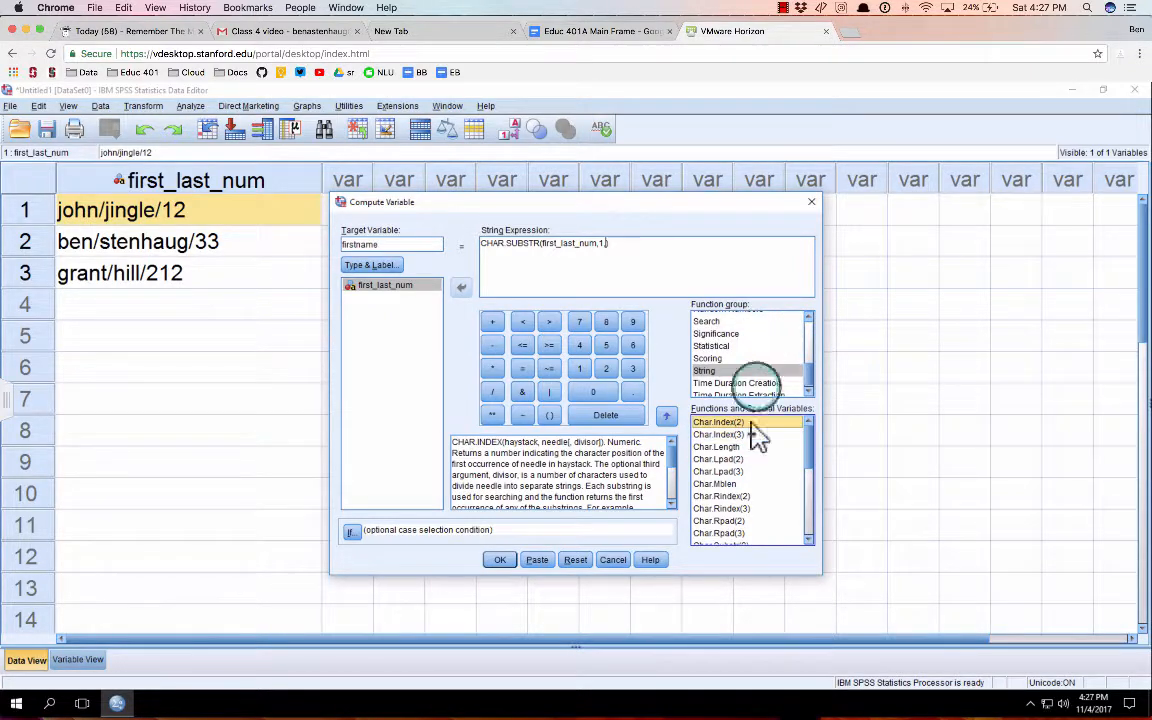
left_click(772, 421)
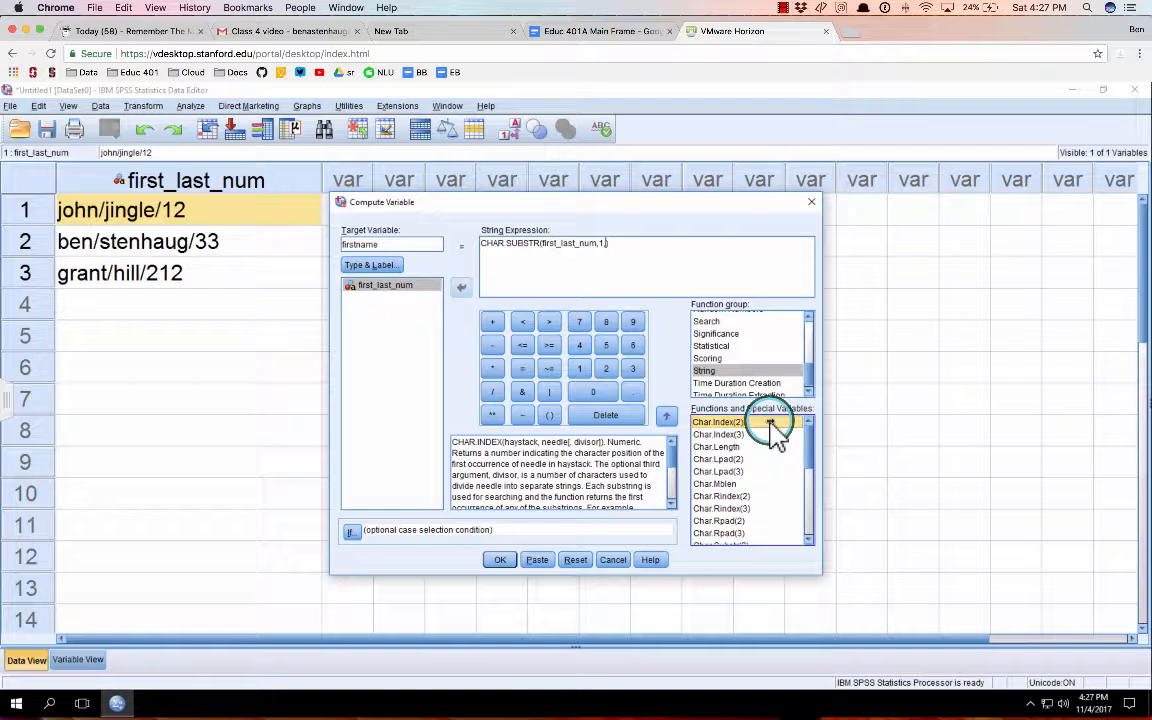
double_click(772, 422)
- Make the index function search first_last_num for "/" and subtract 1 from its result
type("fi")
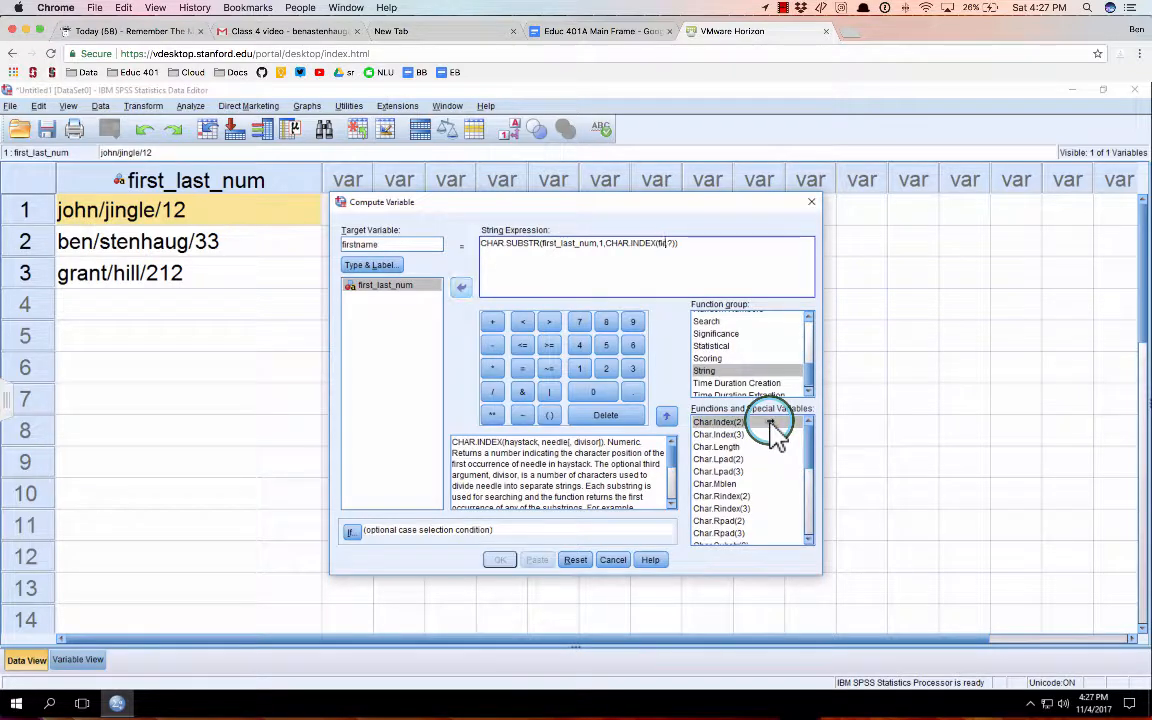
type("rst_last_num,")
key("shift+Right")
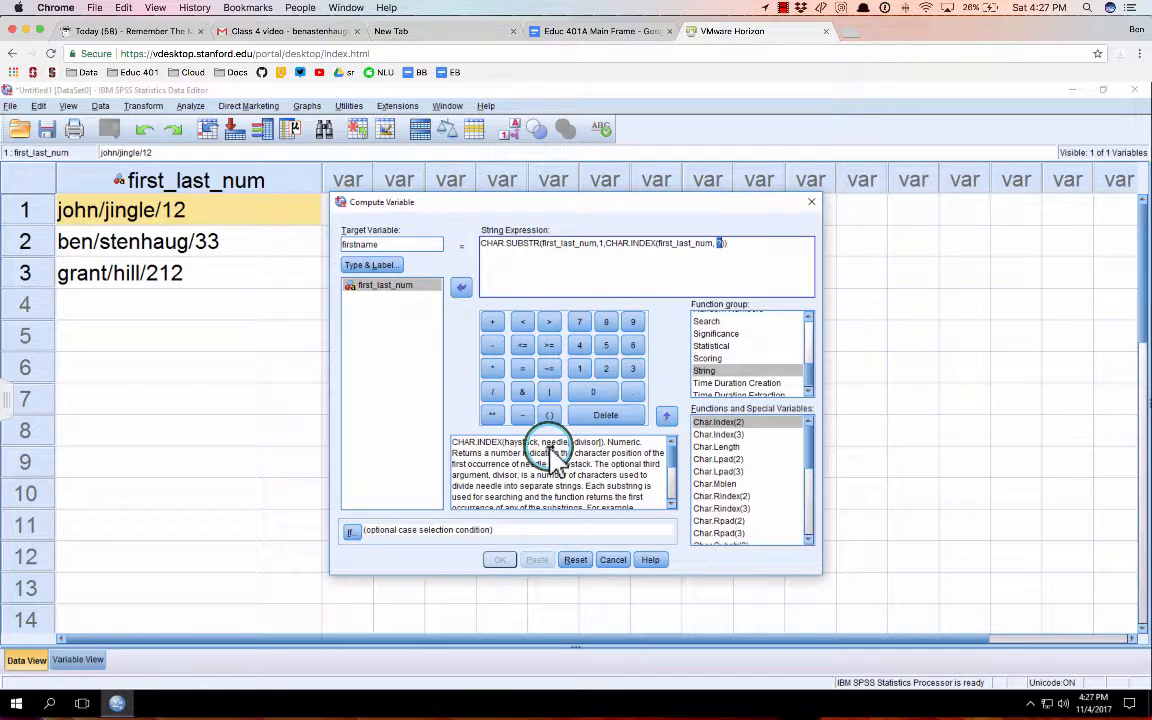
key("BackSpace")
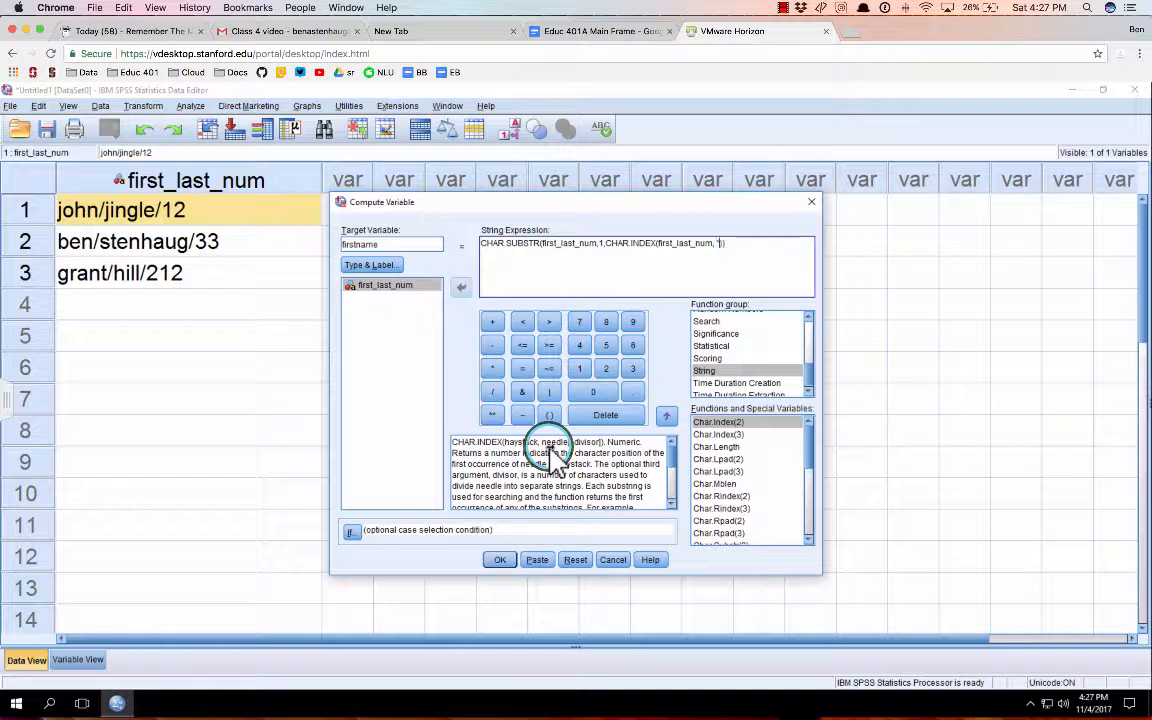
type("\"/\"")
type("- 1")
- Review the substring expression part by part: the source variable, the start position and the index-based length
key("shift+Left")
key("shift+Left")
key("shift+Left")
key("shift+Left")
key("shift+Left")
key("shift+Left")
key("shift+Left")
key("shift+Left")
key("shift+Left")
key("shift+Left")
key("shift+Left")
key("shift+Left")
key("shift+Left")
key("shift+Left")
key("Right")
key("Right")
key("Right")
key("End")
key("Left")
key("Left")
key("Left")
key("Left")
key("Left")
key("Left")
key("Left")
key("Left")
key("Left")
key("Left")
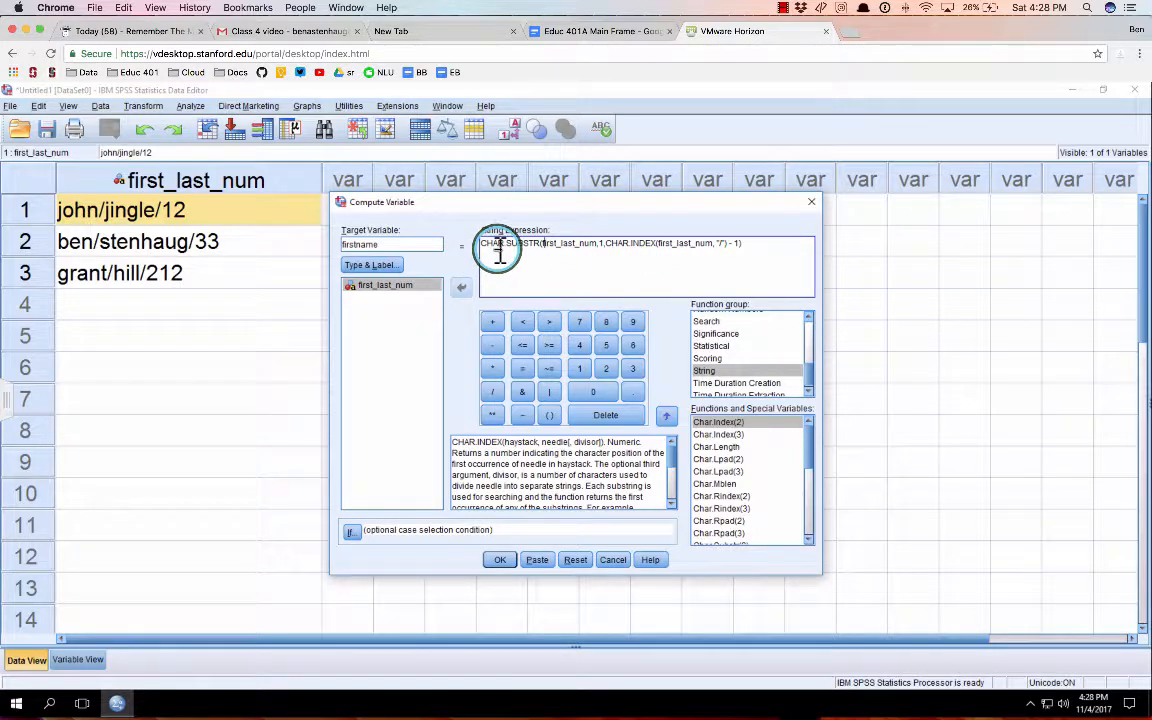
key("shift+Right")
key("shift+Right")
key("shift+Right")
key("shift+Right")
key("shift+Right")
key("shift+Right")
key("shift+Right")
key("shift+Right")
key("shift+Right")
key("shift+Right")
key("shift+Right")
key("shift+Right")
key("shift+Right")
key("shift+Right")
key("shift+Right")
key("shift+Right")
key("shift+Right")
key("shift+Right")
key("shift+Right")
key("shift+Left")
key("shift+Left")
key("shift+Left")
key("shift+Left")
key("shift+Left")
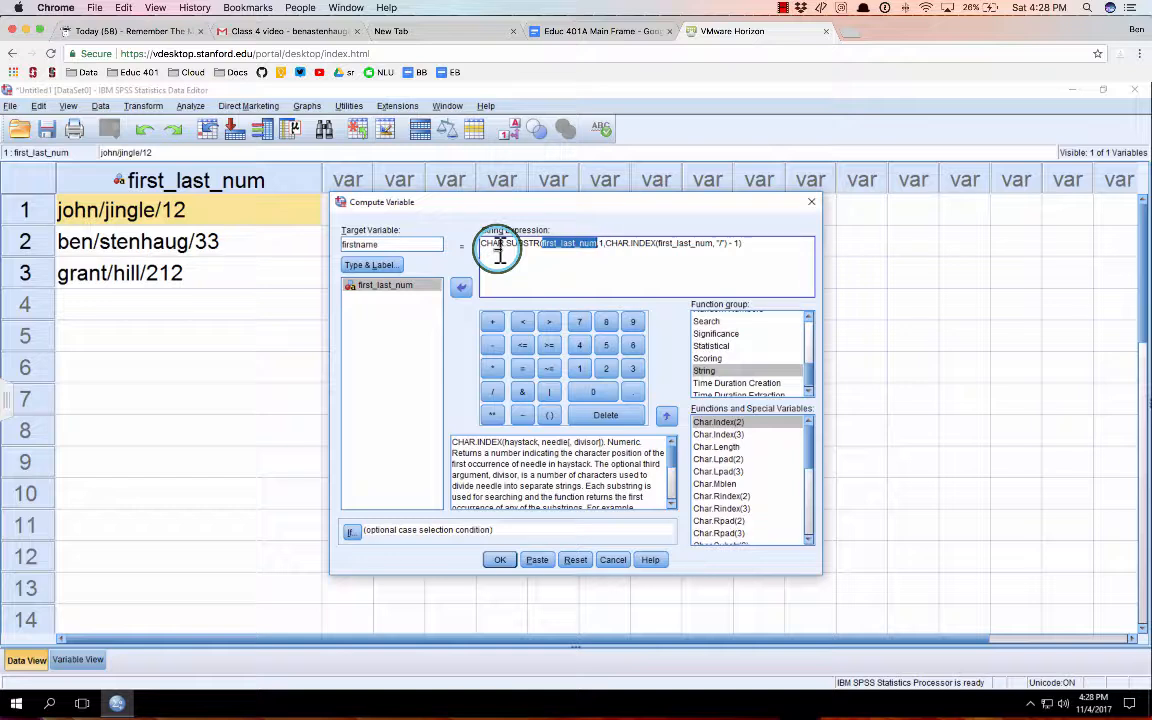
key("Right")
key("Right")
key("shift+Right")
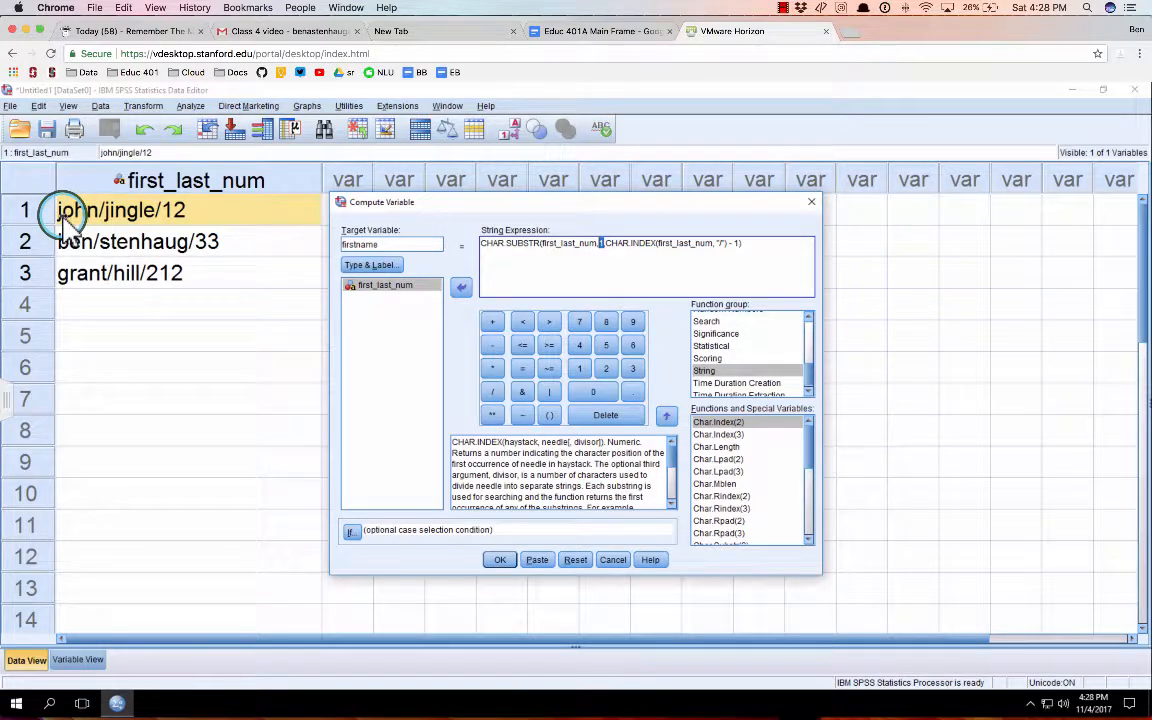
key("Right")
key("shift+Right")
key("shift+Right")
key("shift+Right")
key("shift+Right")
key("shift+Right")
key("shift+Right")
key("shift+Right")
key("shift+Right")
key("shift+Right")
key("shift+Right")
key("shift+Right")
key("shift+Right")
key("shift+Right")
key("shift+Right")
key("shift+Right")
key("shift+Right")
key("shift+Right")
key("shift+Right")
key("shift+Right")
key("shift+Right")
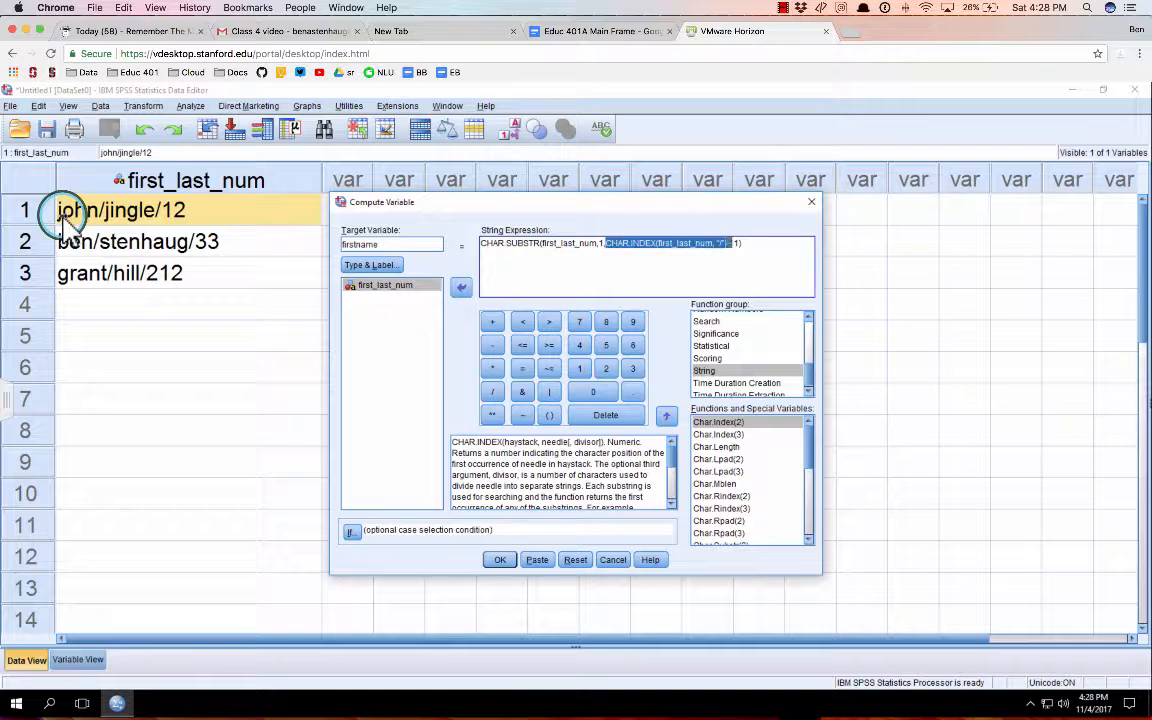
key("shift+Right")
key("shift+Right")
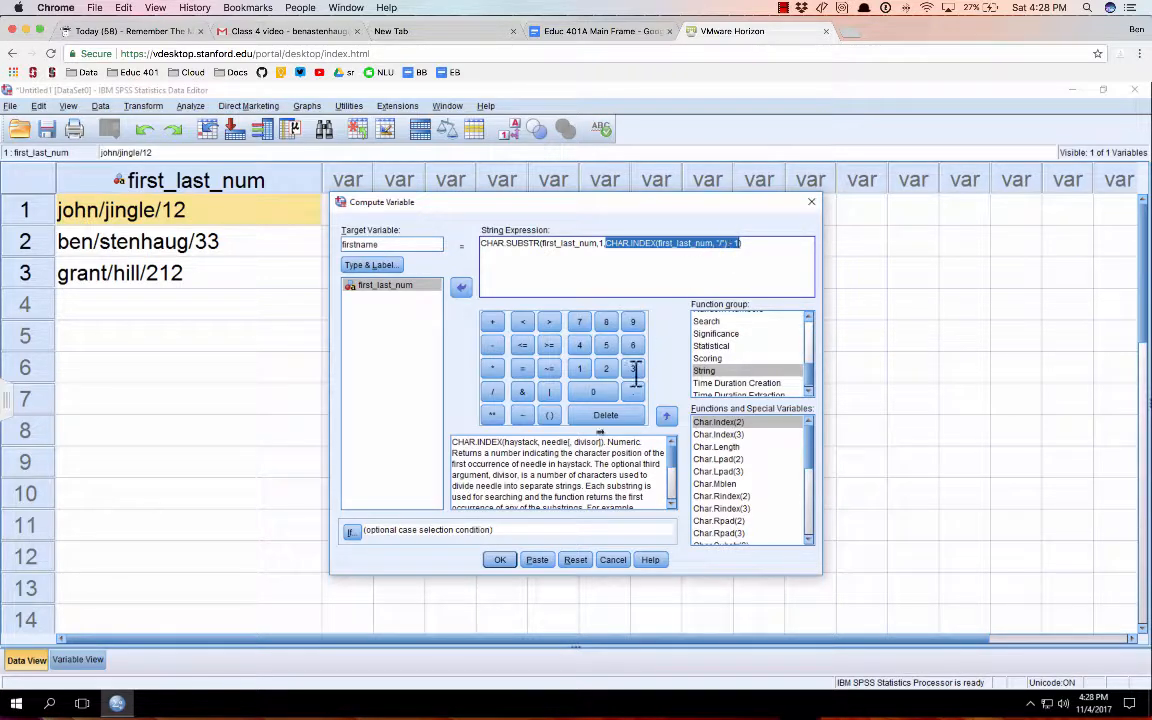
- Run the firstname computation and return to the data sheet
left_click(500, 560)
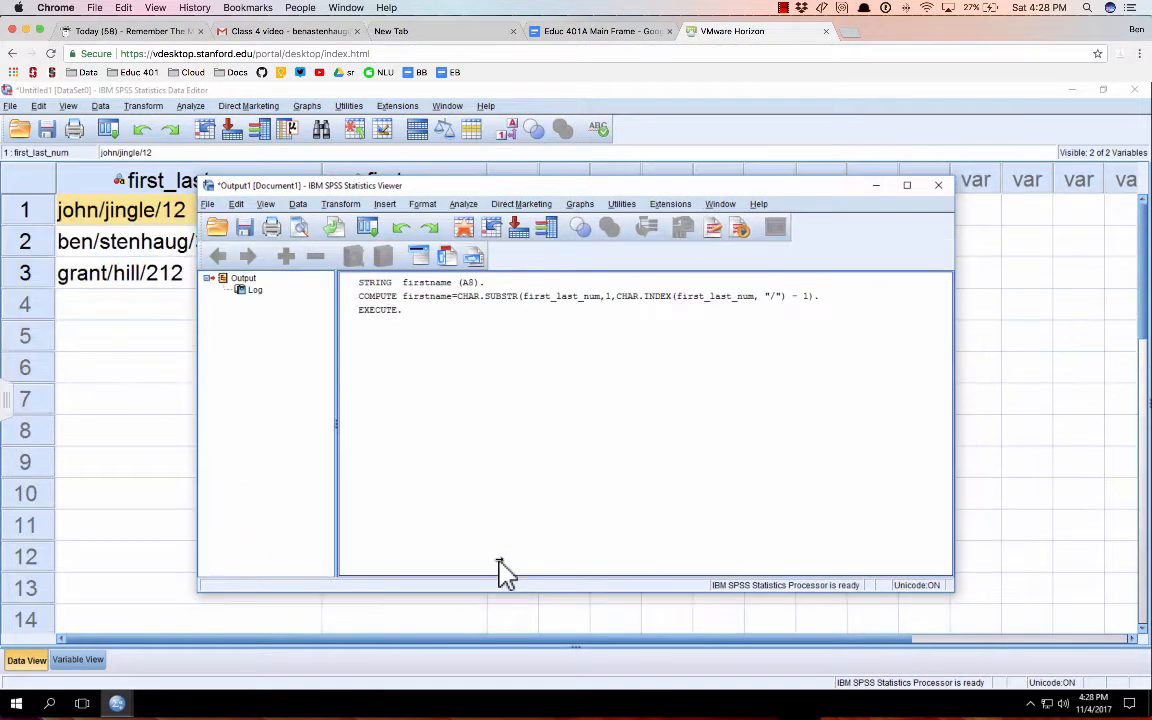
left_click(117, 432)
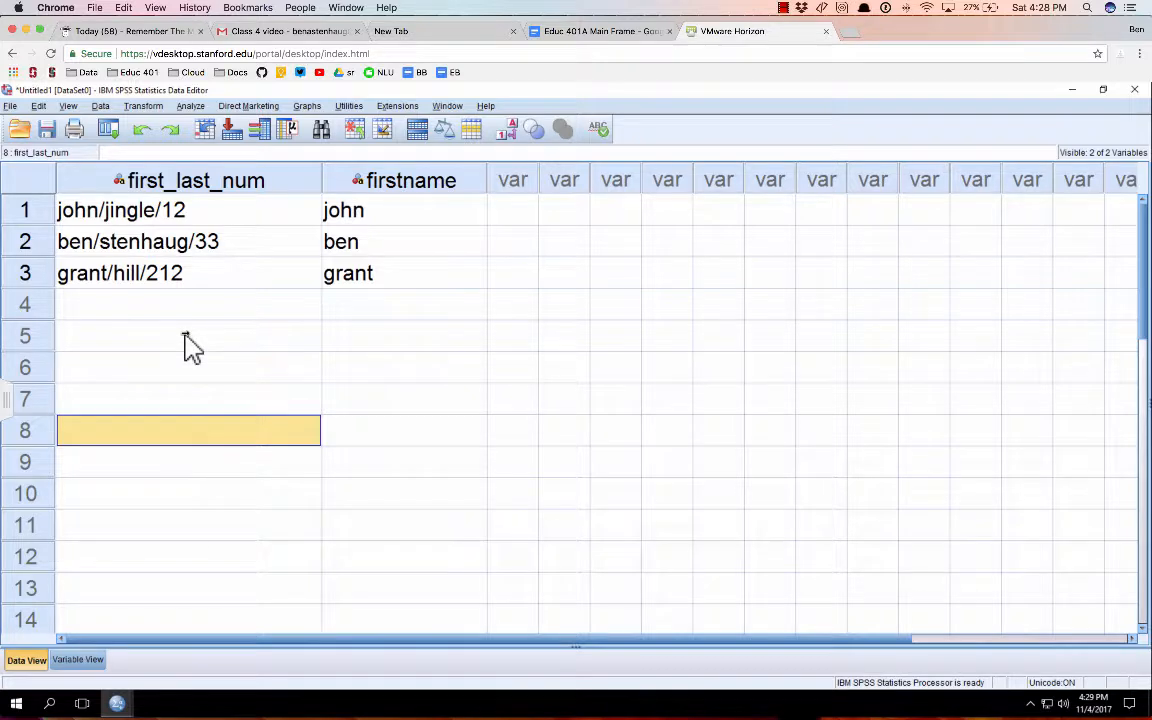
- Reopen the Compute Variable dialog and clear the existing substring expression
left_click(144, 106)
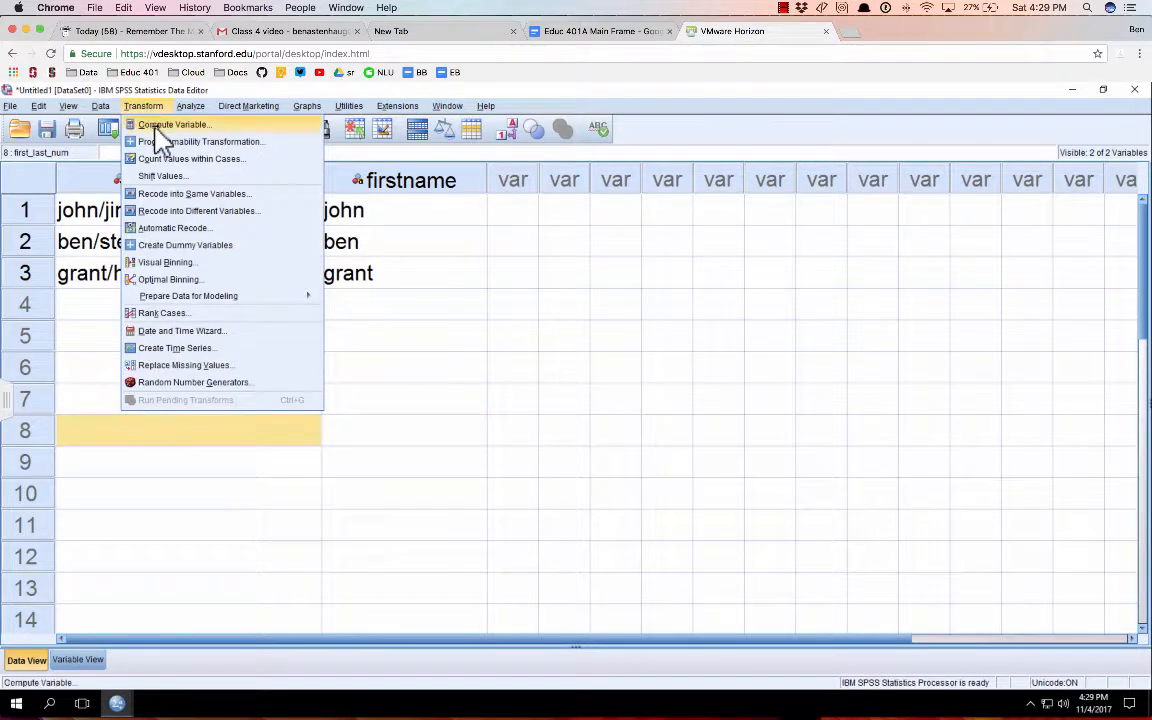
left_click(158, 128)
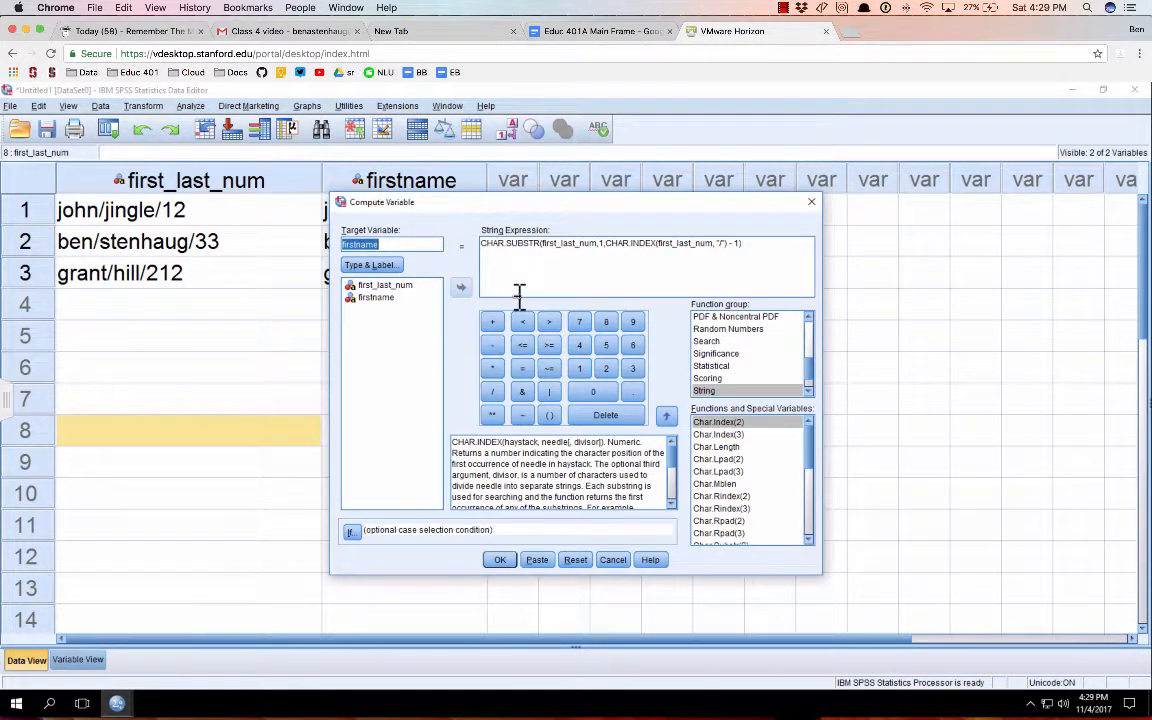
key("Right")
key("shift+Left")
key("shift+Left")
key("shift+Left")
key("shift+Left")
key("shift+Left")
key("shift+Left")
key("shift+Left")
key("shift+Left")
key("shift+Left")
left_click(607, 244)
key("ctrl+a")
key("BackSpace")
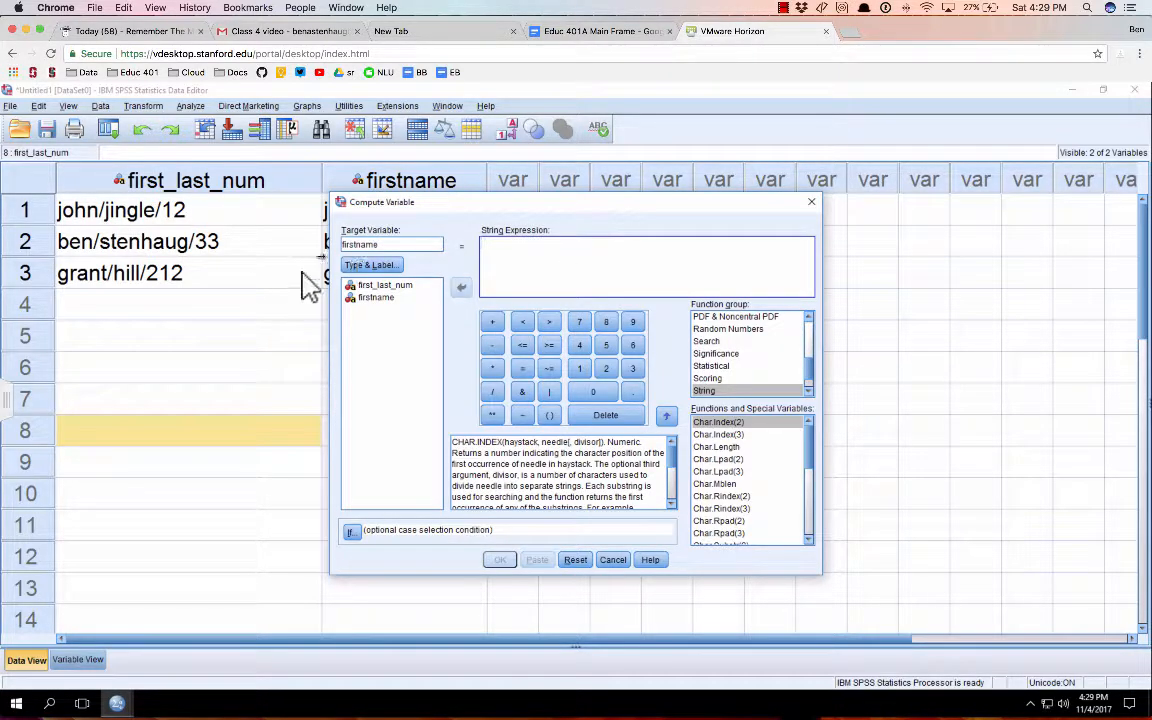
- Name the target variable lastname
double_click(363, 243)
type("last")
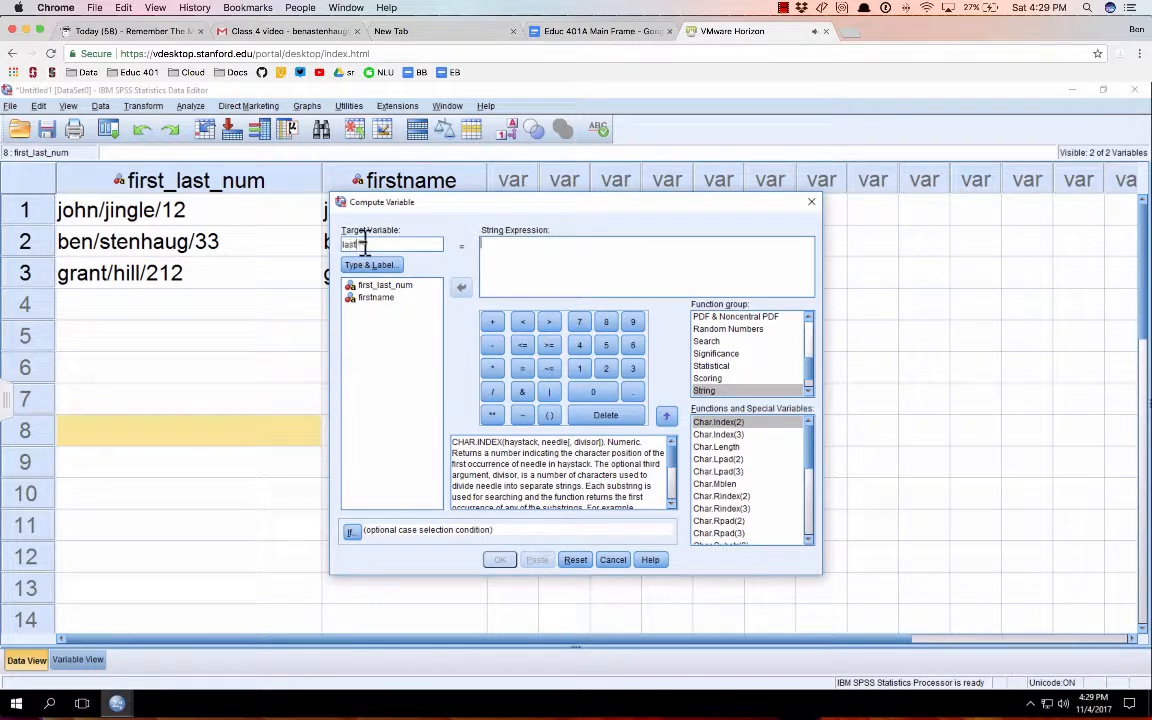
type("name")
left_click(577, 268)
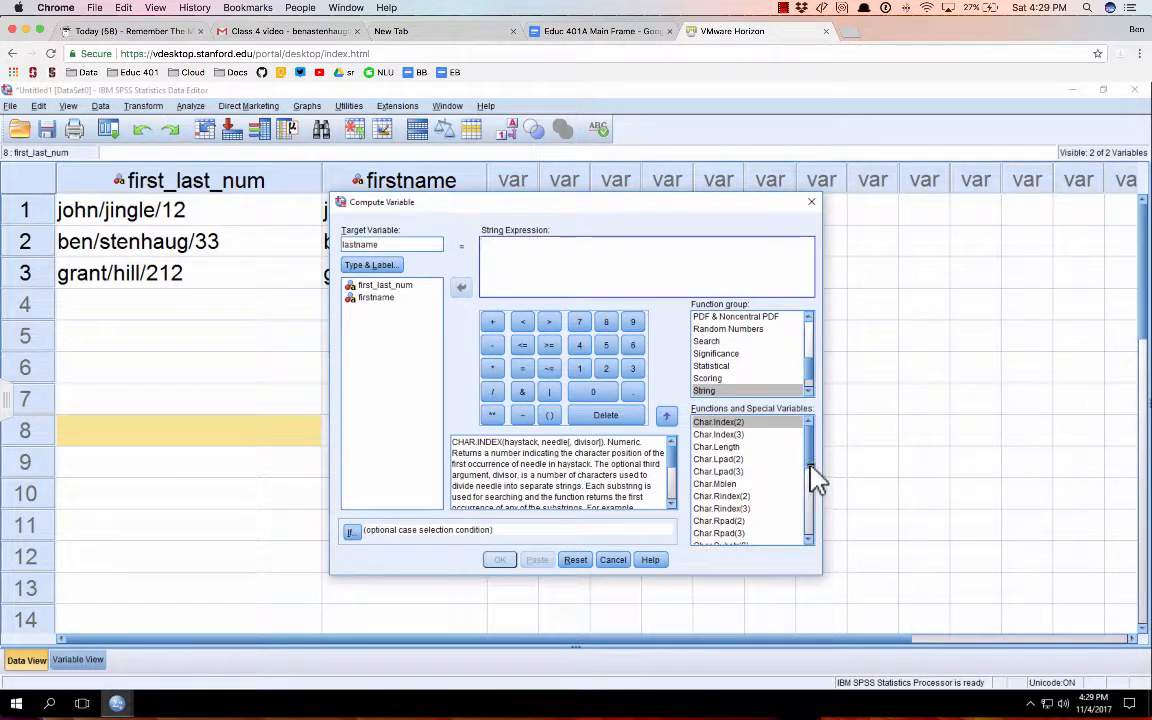
- Insert the three-argument Char.Substr function into the empty expression with first_last_name as its source string
scroll(815, 480, "down", 6)
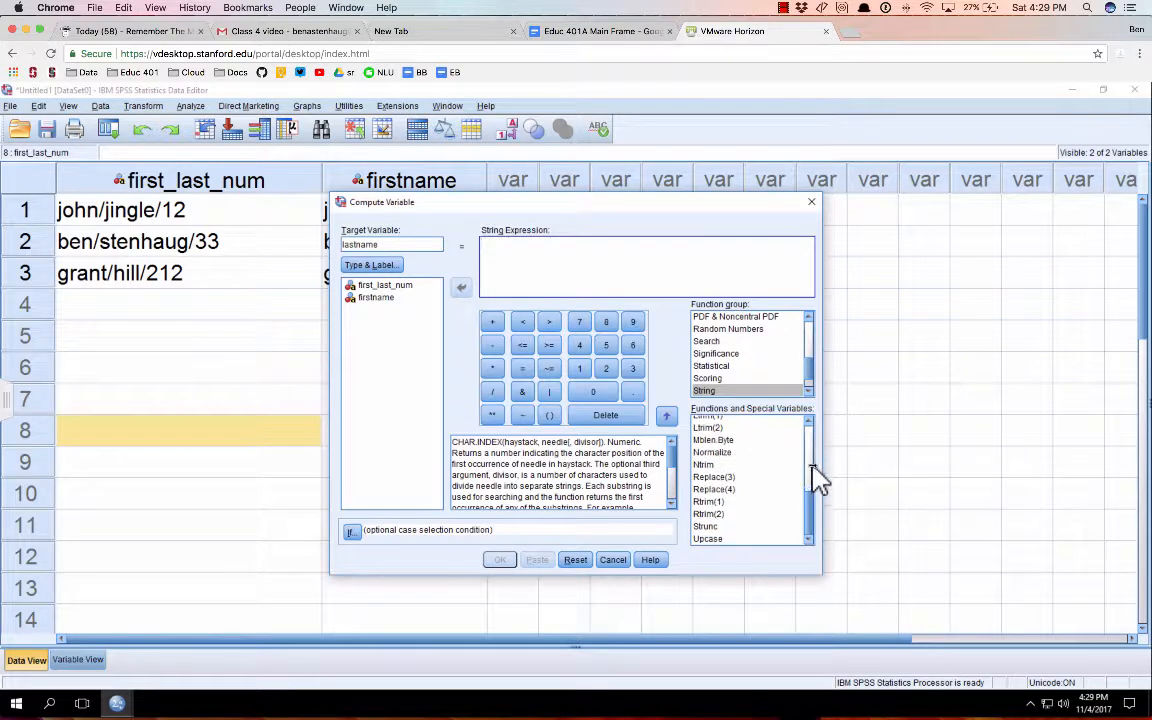
scroll(815, 480, "up", 3)
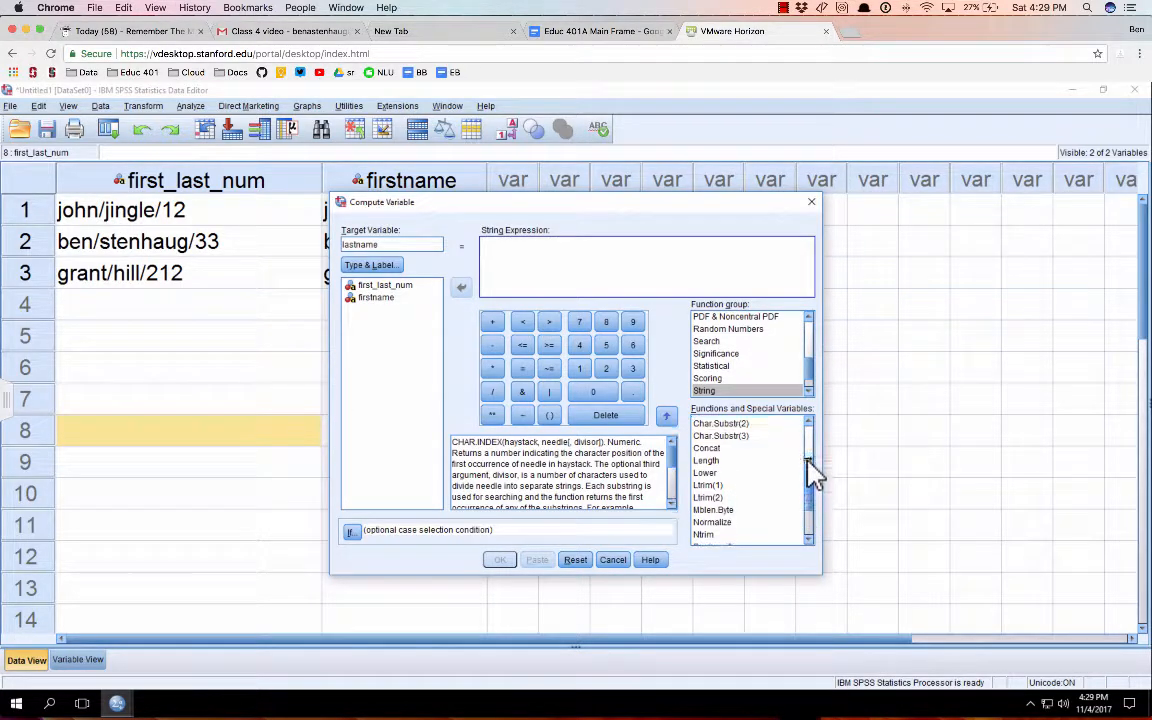
scroll(815, 478, "up", 2)
double_click(750, 487)
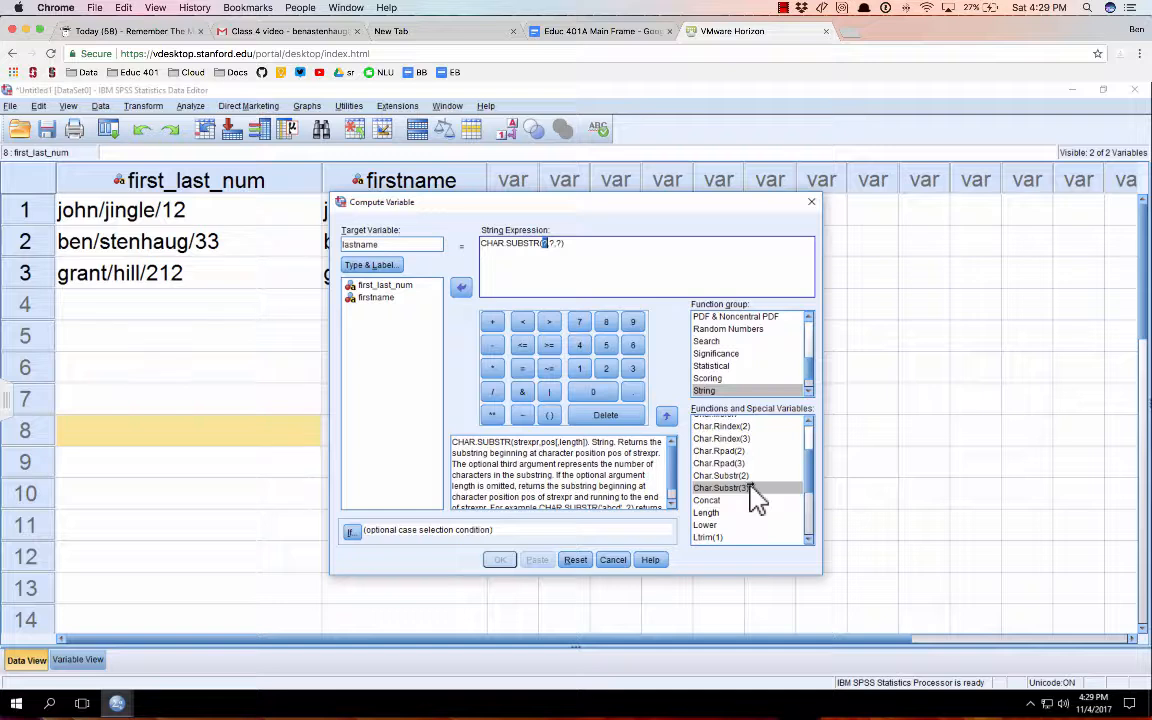
type("first_")
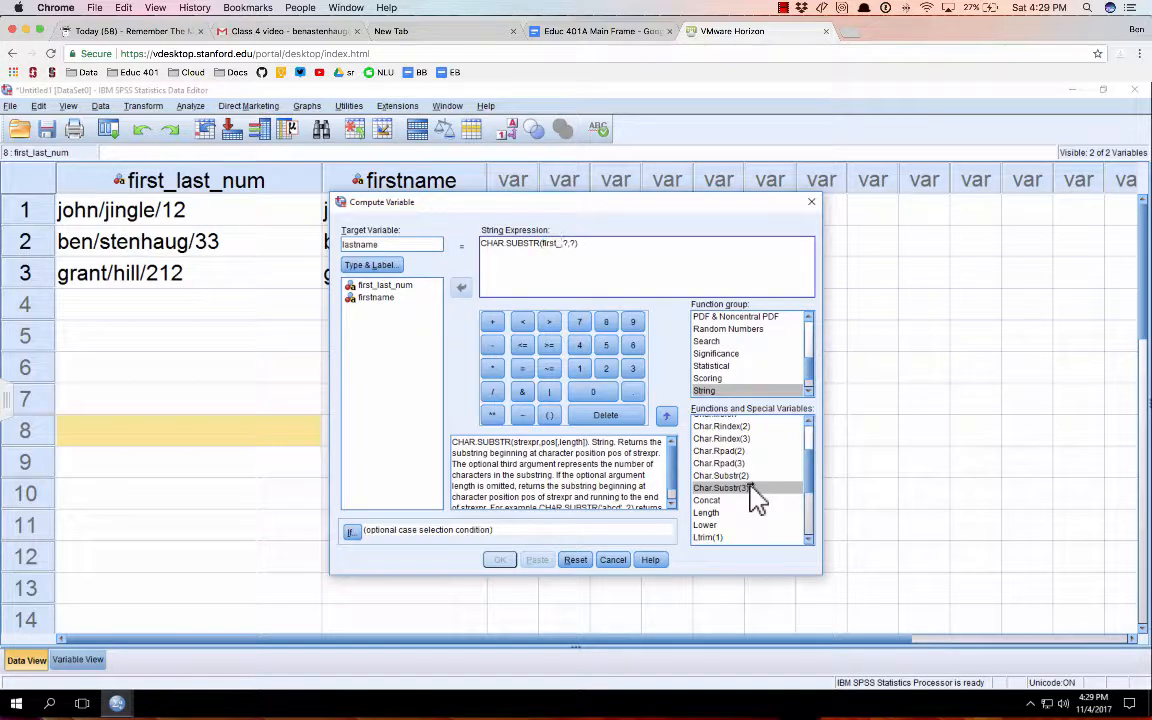
type("last_name")
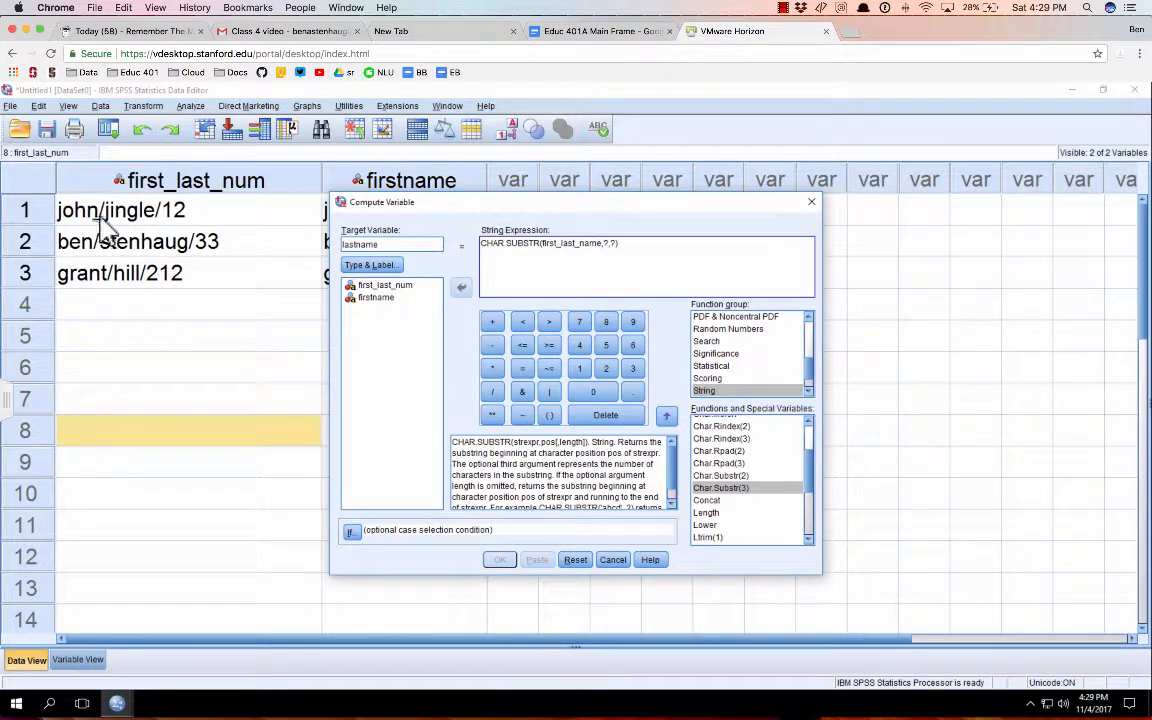
- Insert the two-argument Char.Index function as the substring's start position and remove the leftover question-mark placeholder after it
left_click(811, 422)
left_click(811, 422)
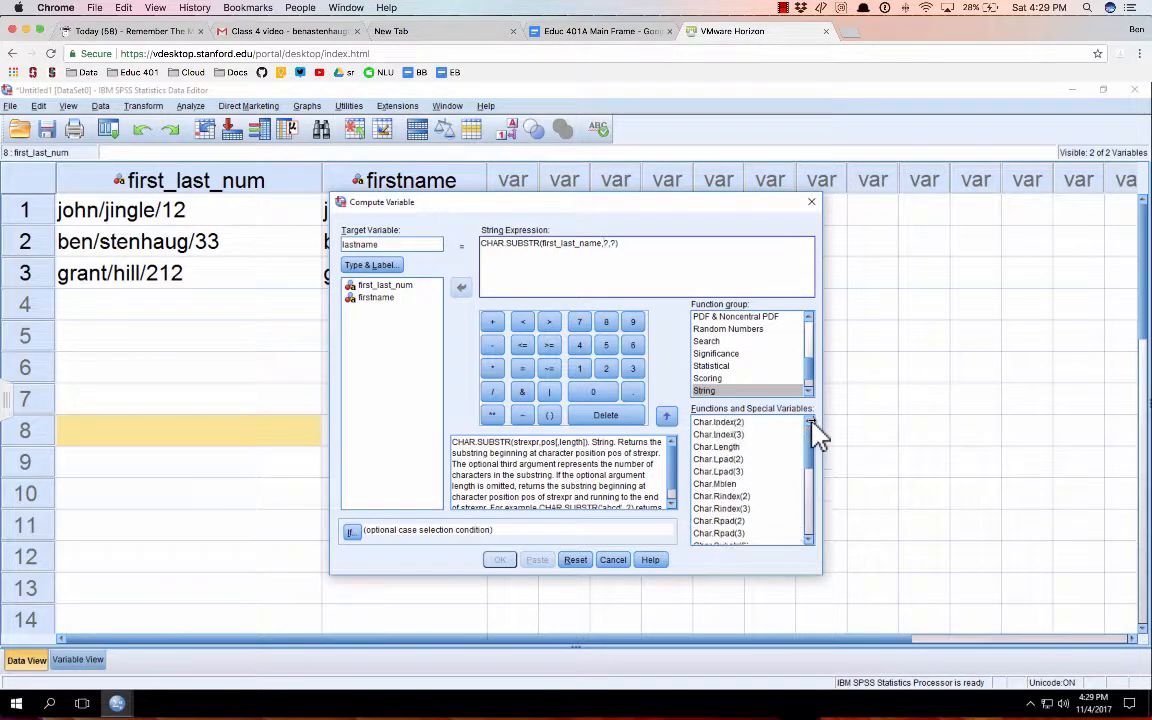
left_click(734, 435)
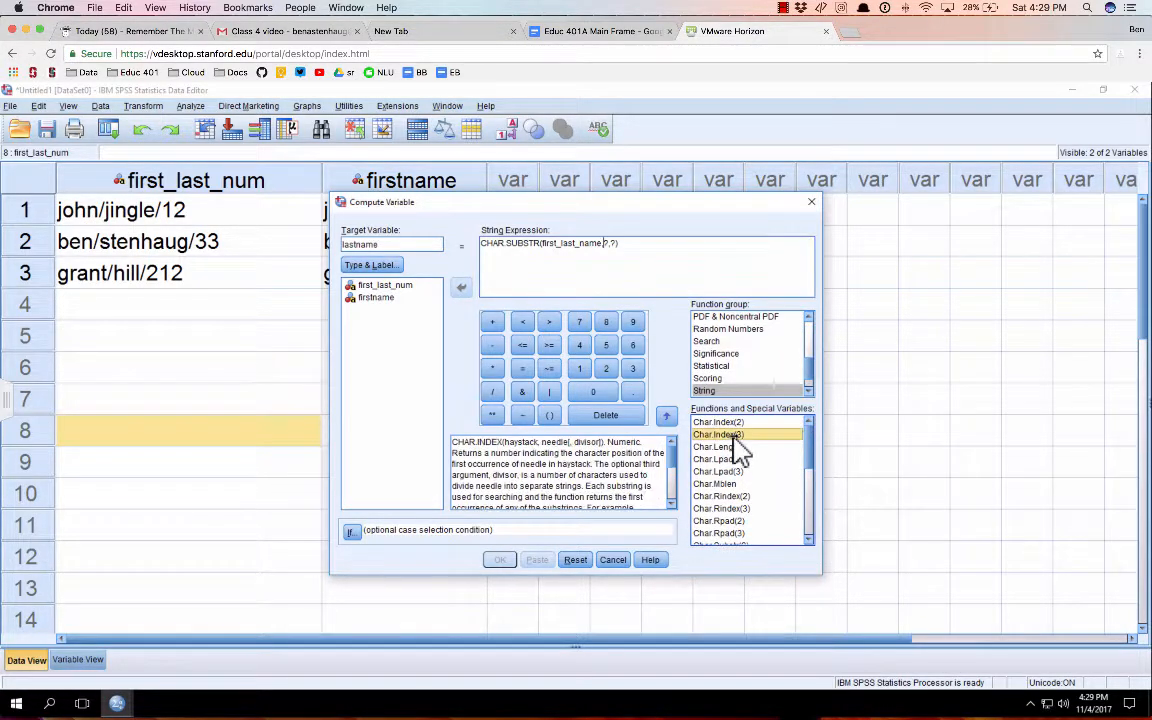
double_click(741, 425)
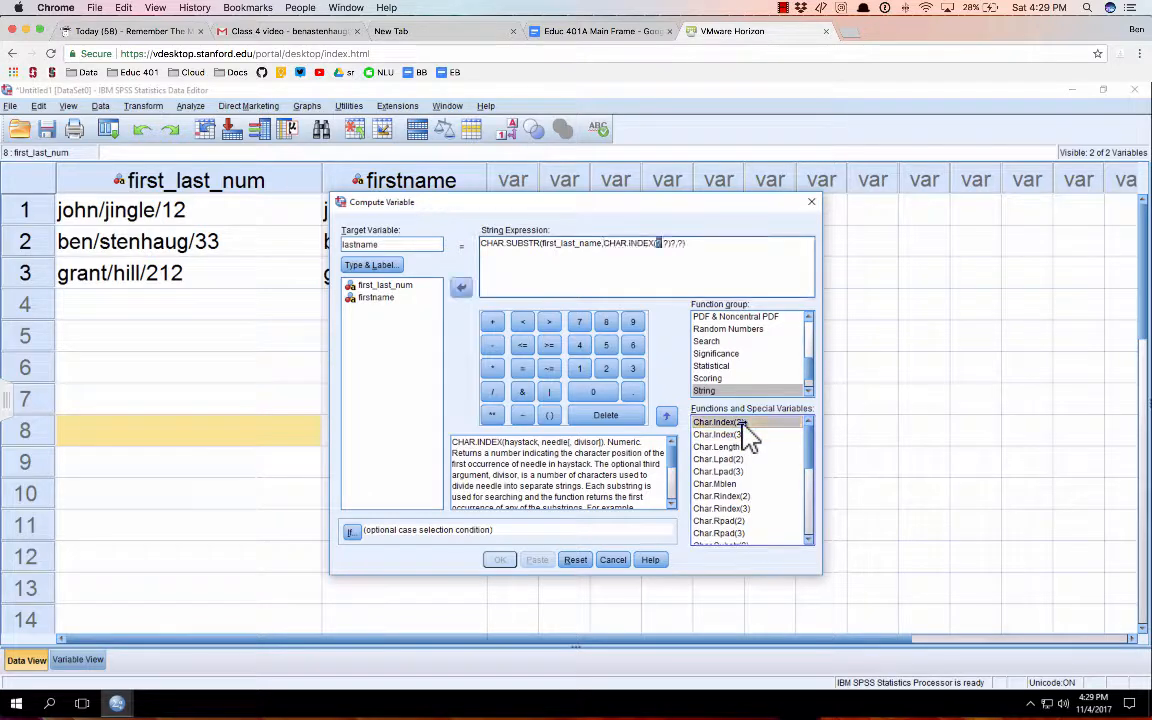
key("Right")
key("Right")
key("Right")
key("Right")
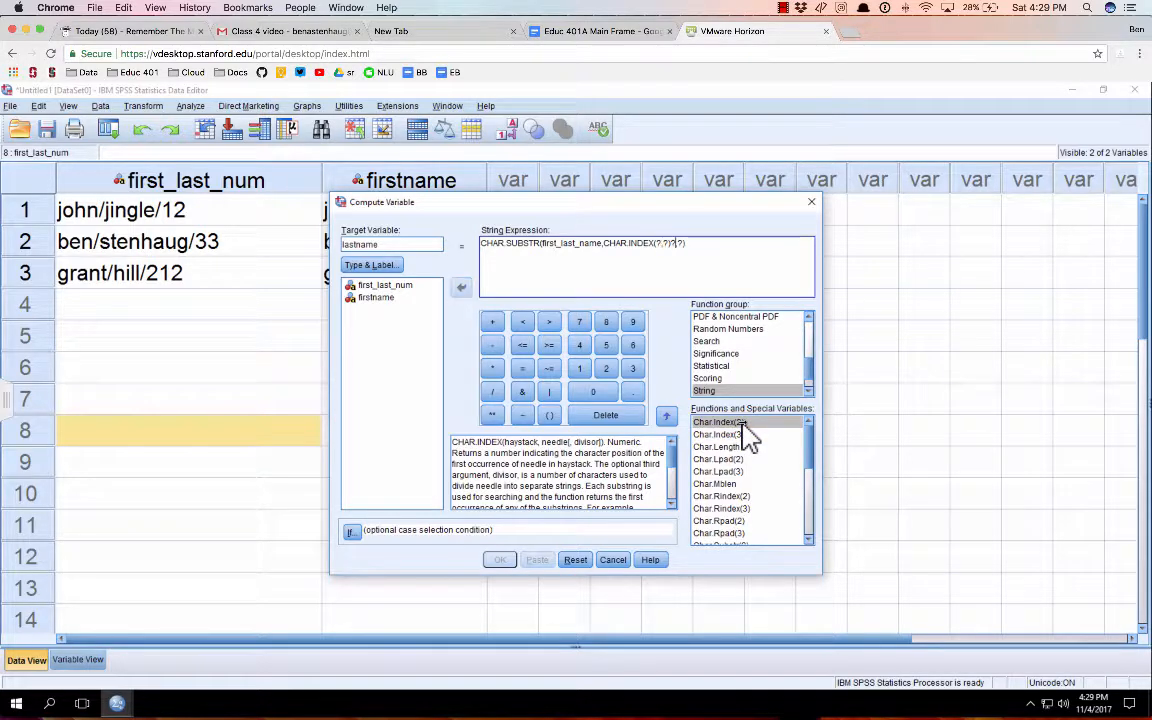
key("BackSpace")
- Make the index function search first_last_name for "/" and add 1 to its result
type("first_last_name,")
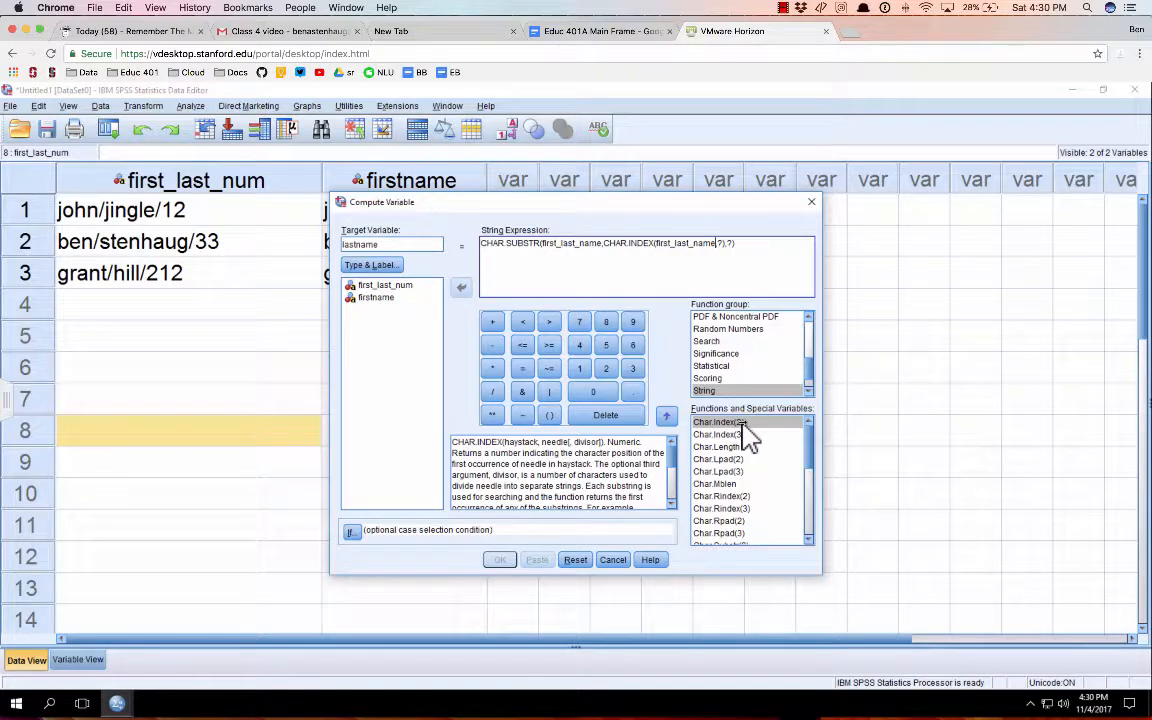
key("shift+Right")
type("\"/\") + 1")
- Review the index-based start position, from CHAR.INDEX through + 1, within the substring expression
key("shift+Left")
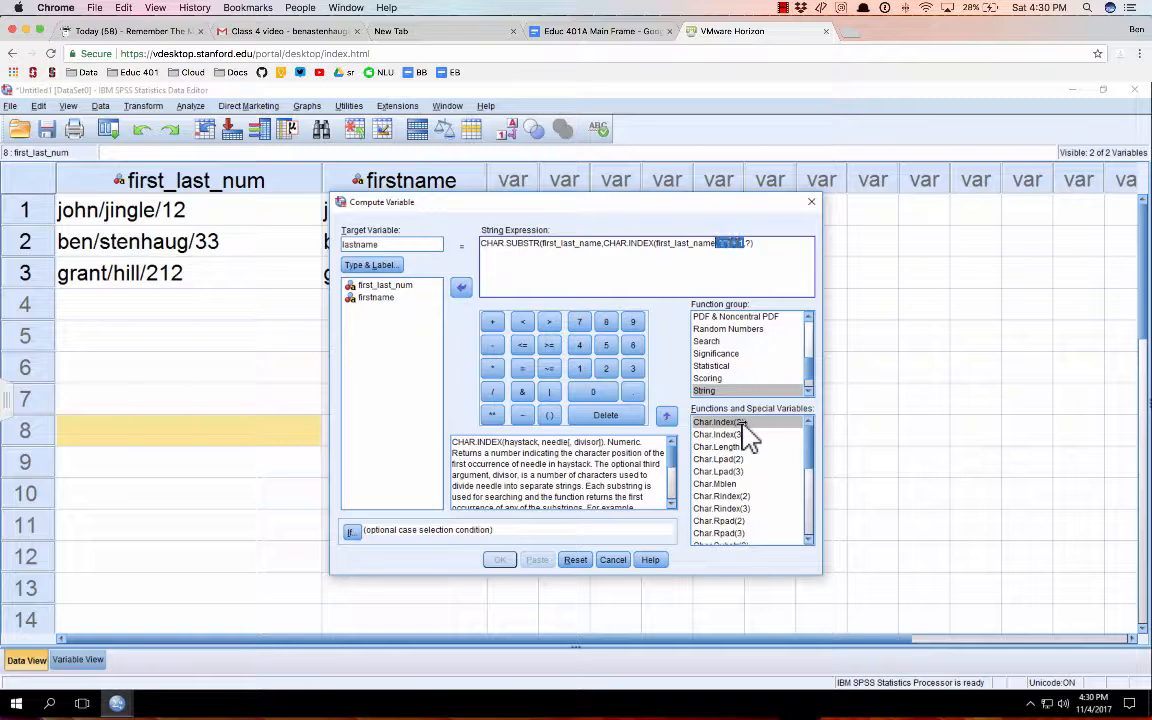
key("shift+Left")
key("shift+Left")
key("shift+Left")
key("shift+Left")
key("shift+Left")
key("shift+Left")
key("shift+Left")
key("shift+Left")
key("shift+Left")
key("shift+Left")
key("shift+Left")
key("shift+Left")
key("shift+Left")
key("shift+Left")
key("shift+Left")
key("shift+Left")
key("shift+Left")
key("shift+Left")
key("shift+Left")
key("shift+Left")
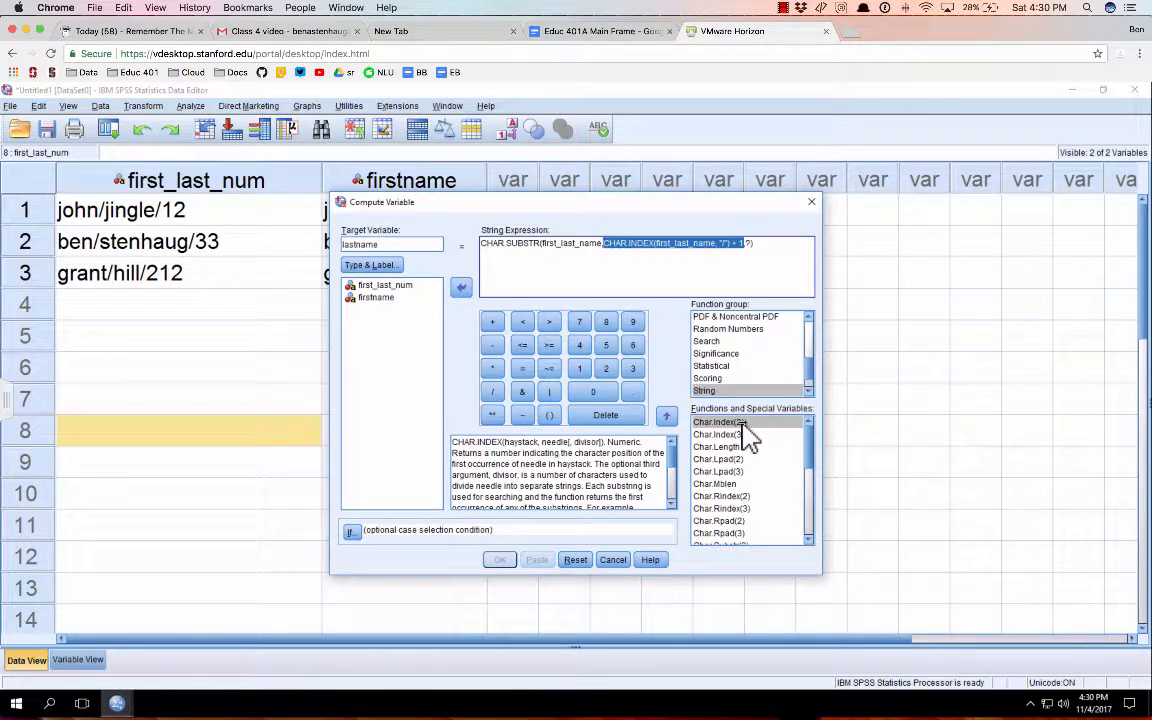
key("Right")
key("Right")
key("Right")
key("Right")
key("Right")
key("Right")
key("Right")
key("Right")
key("Right")
key("Right")
key("Right")
key("Right")
key("Right")
key("Right")
key("Right")
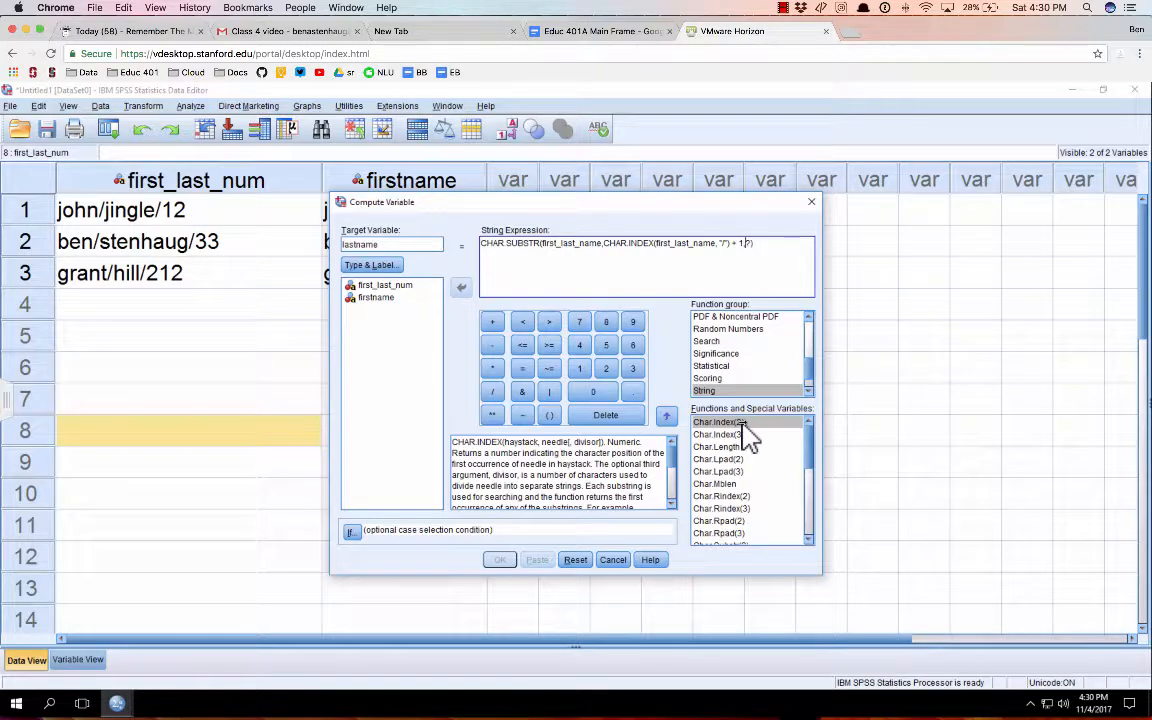
- Copy the CHAR.INDEX(first_last_name, "/") call in as the substring's length argument and change that copy to CHAR.RINDEX
type(",")
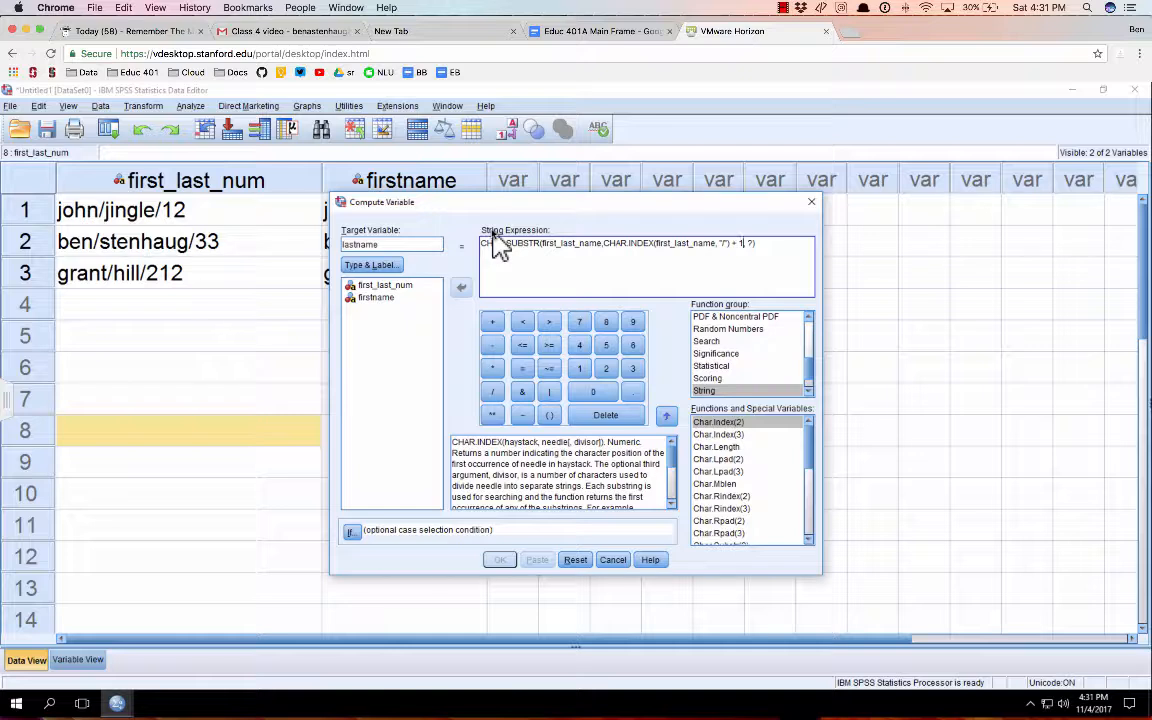
key("Left")
key("Left")
key("Left")
key("shift+Left")
key("shift+Left")
key("shift+Left")
key("shift+Left")
key("shift+Left")
key("shift+Left")
key("shift+Left")
key("shift+Left")
key("shift+Left")
key("shift+Left")
key("shift+Left")
key("shift+Left")
key("shift+Left")
key("shift+Left")
key("shift+Left")
key("shift+Left")
key("shift+Left")
key("shift+Left")
key("shift+Left")
key("shift+Left")
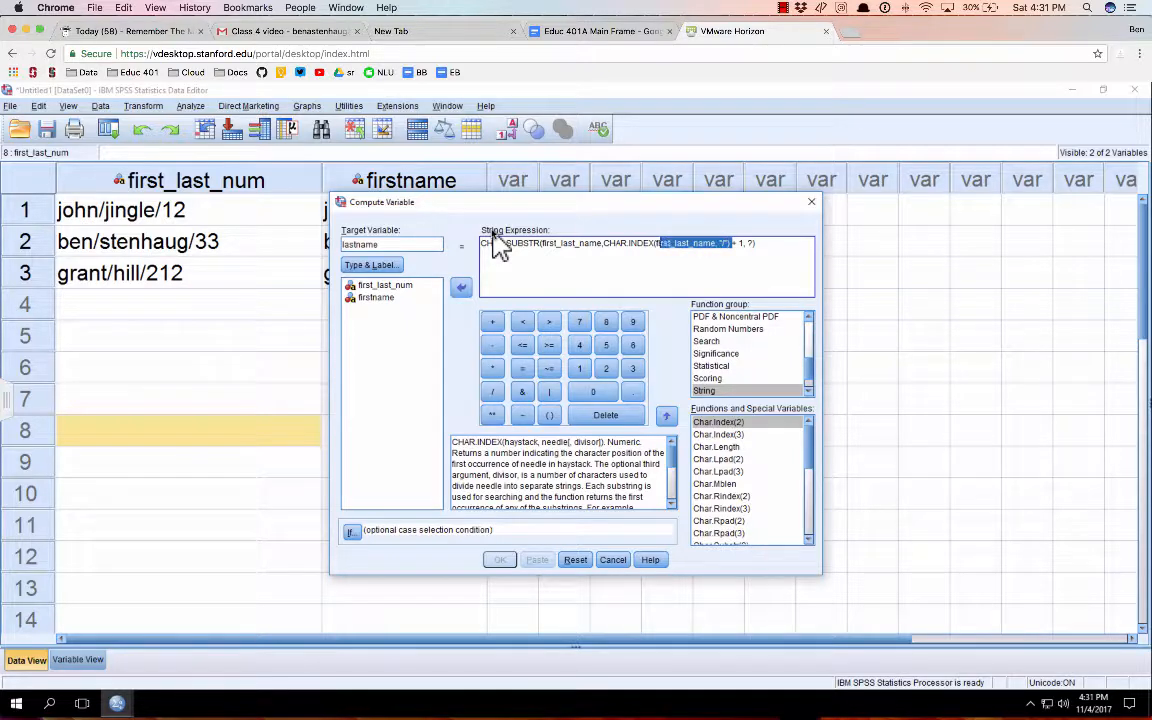
key("shift+Left")
key("shift+Left")
key("shift+Left")
key("shift+Left")
key("shift+Left")
key("shift+Left")
key("shift+Left")
key("shift+Left")
key("shift+Left")
key("shift+Left")
key("shift+Left")
key("shift+Left")
key("ctrl+c")
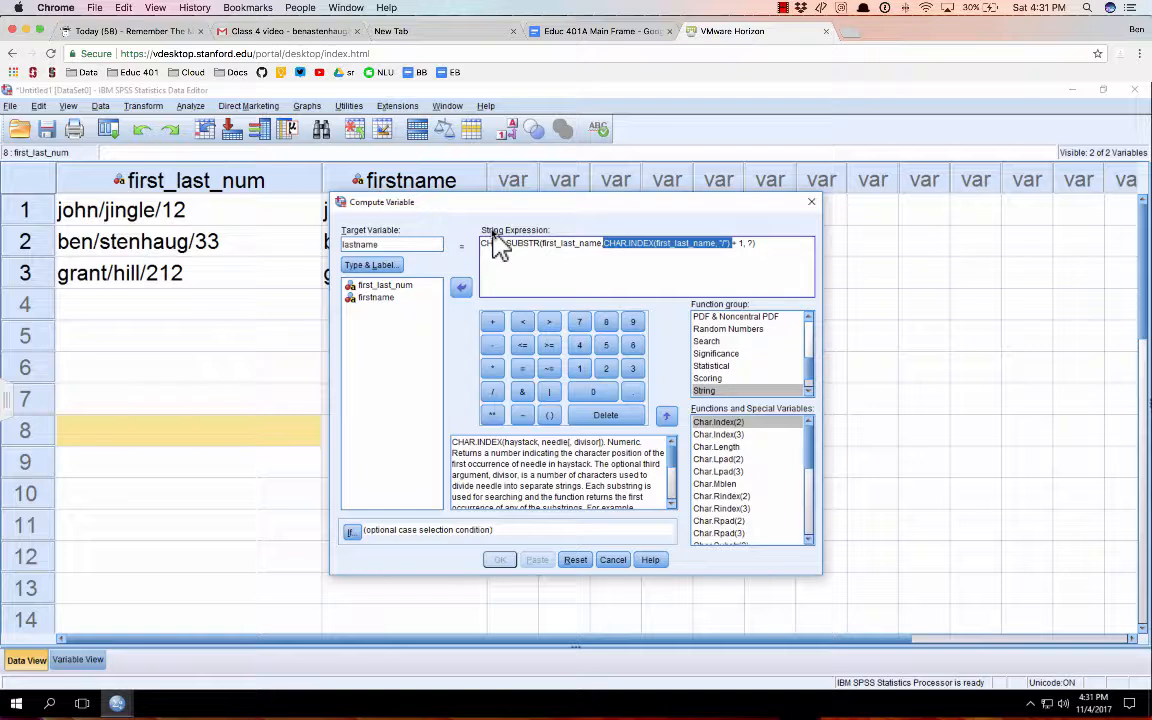
key("Right")
key("Right")
key("Right")
key("Right")
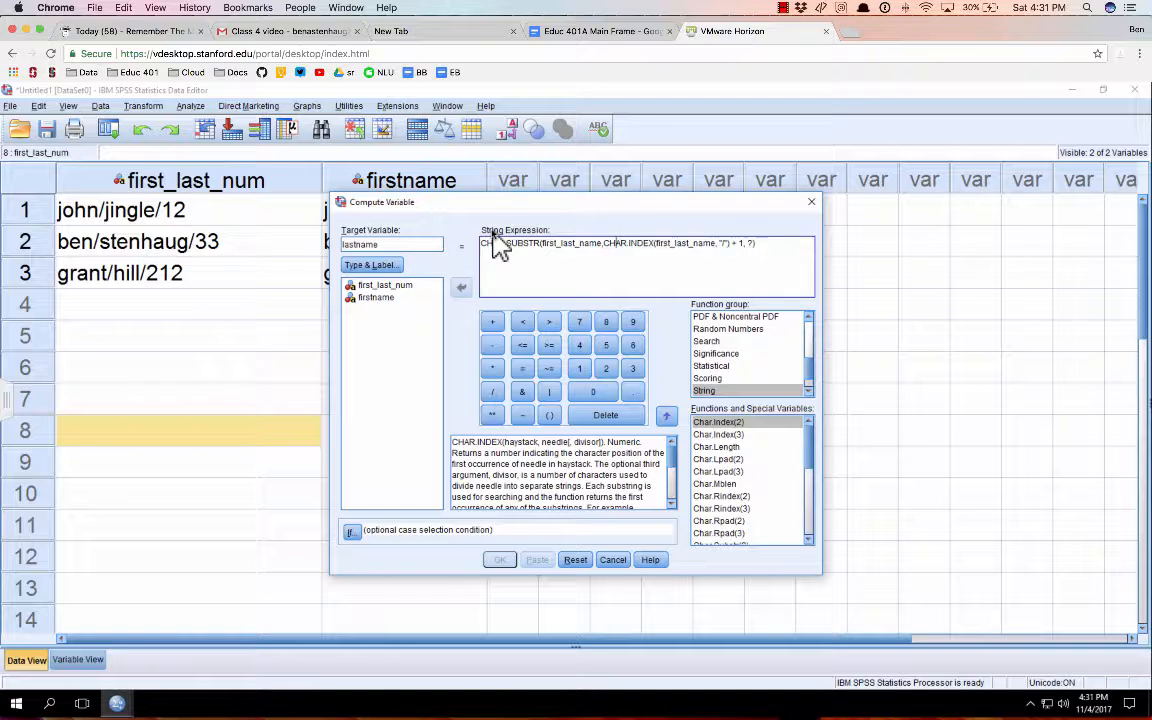
left_click(815, 490)
key("Right")
key("Right")
key("Right")
key("Right")
key("Right")
key("Right")
key("Right")
key("Right")
key("Right")
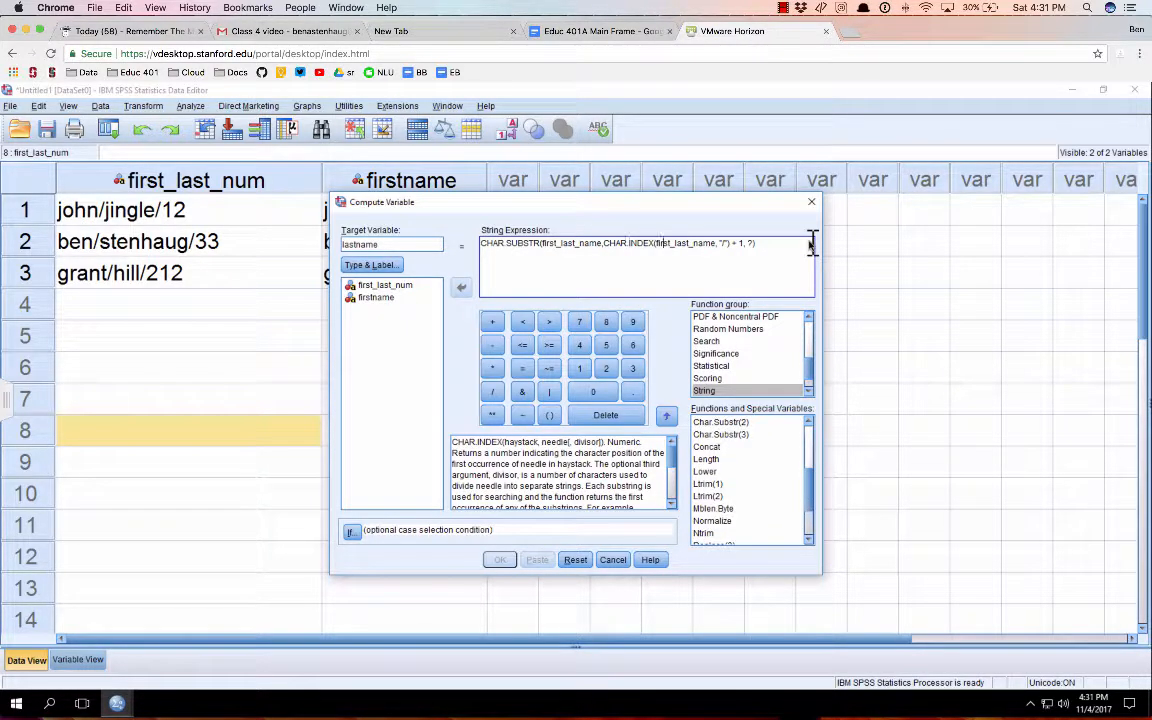
type(",")
key("ctrl+v")
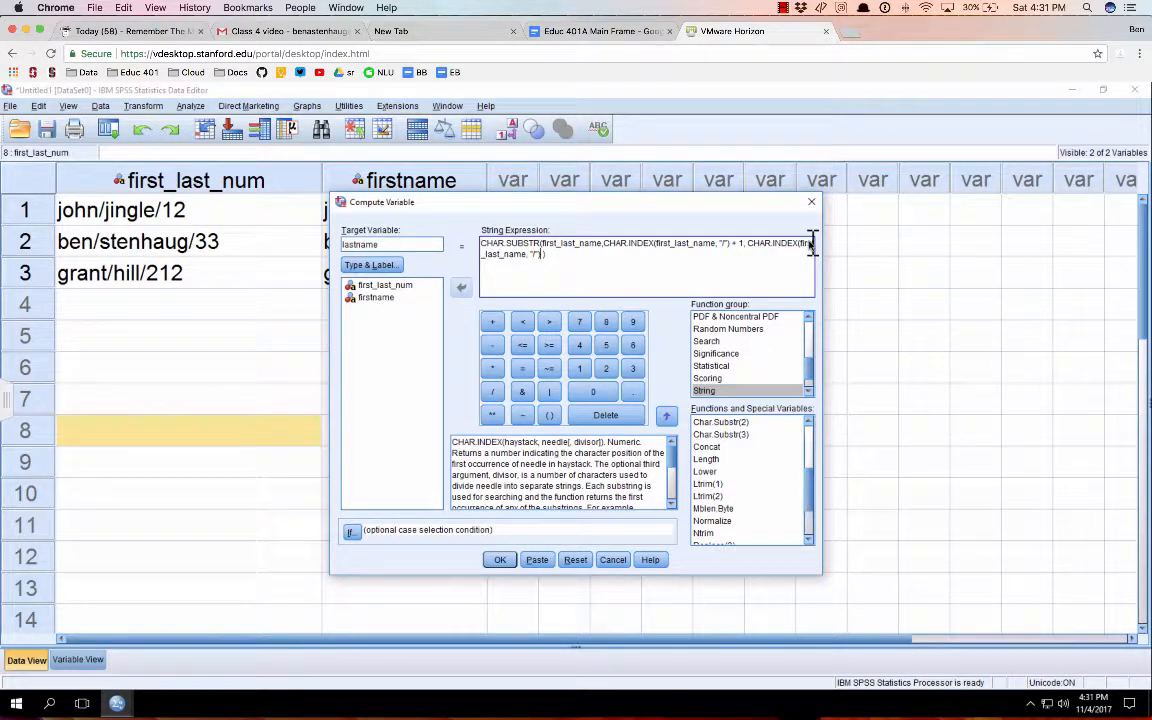
left_click(773, 242)
type("R")
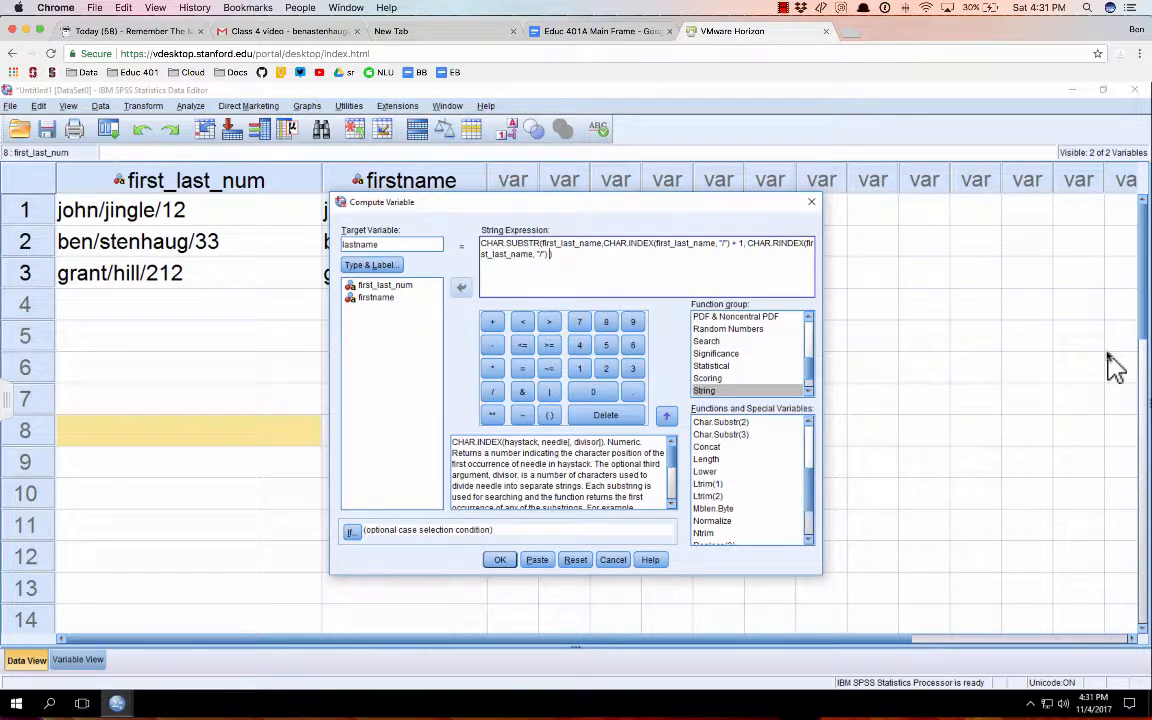
- Subtract CHAR.INDEX(first_last_name, "/") and 1 from the CHAR.RINDEX result in the length argument, reusing a copy of the call
type("-")
key("shift+Left")
key("shift+Left")
key("shift+Left")
key("shift+Left")
key("shift+Left")
key("shift+Left")
key("shift+Left")
key("shift+Left")
key("shift+Left")
key("shift+Left")
key("shift+Left")
key("shift+Left")
key("shift+Left")
key("shift+Left")
key("shift+Left")
key("shift+Left")
key("shift+Left")
key("shift+Left")
key("shift+Left")
key("shift+Left")
key("ctrl+c")
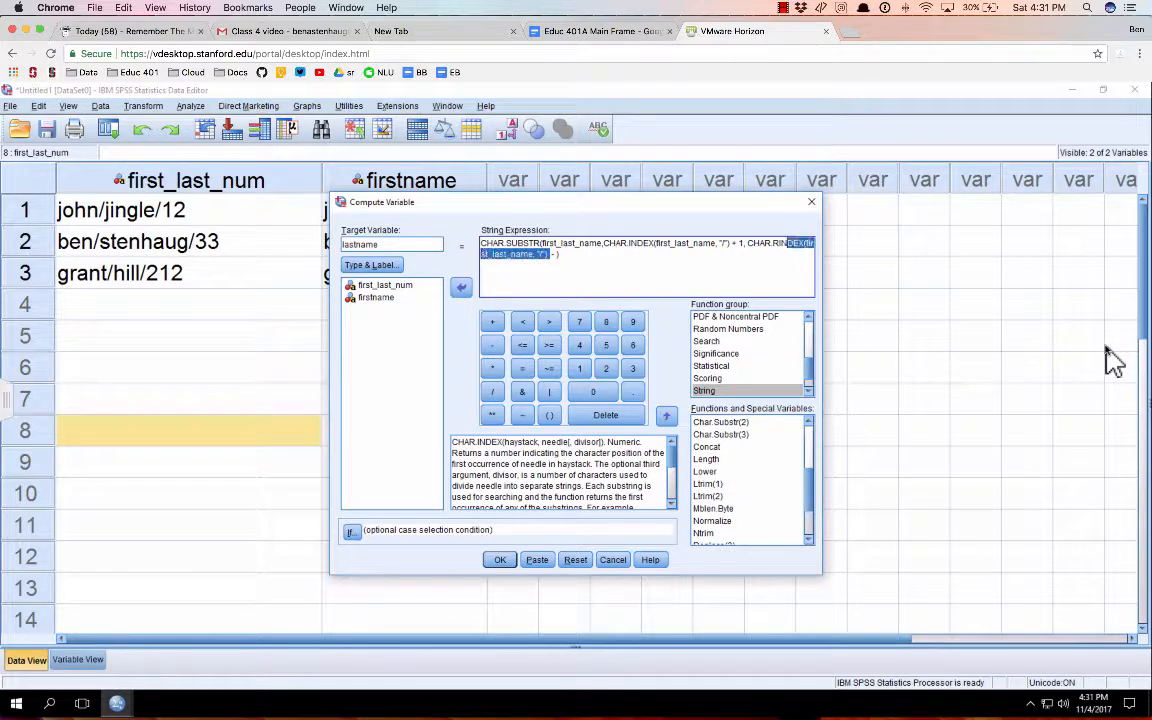
key("Right")
key("Right")
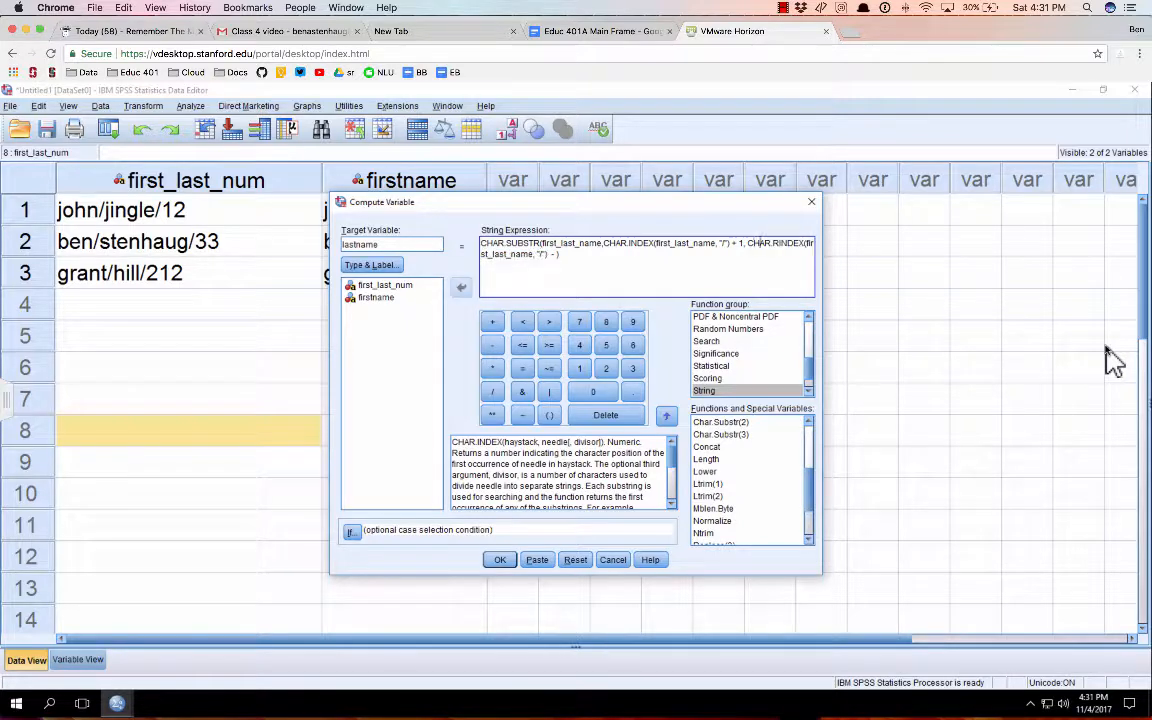
key("ctrl+v")
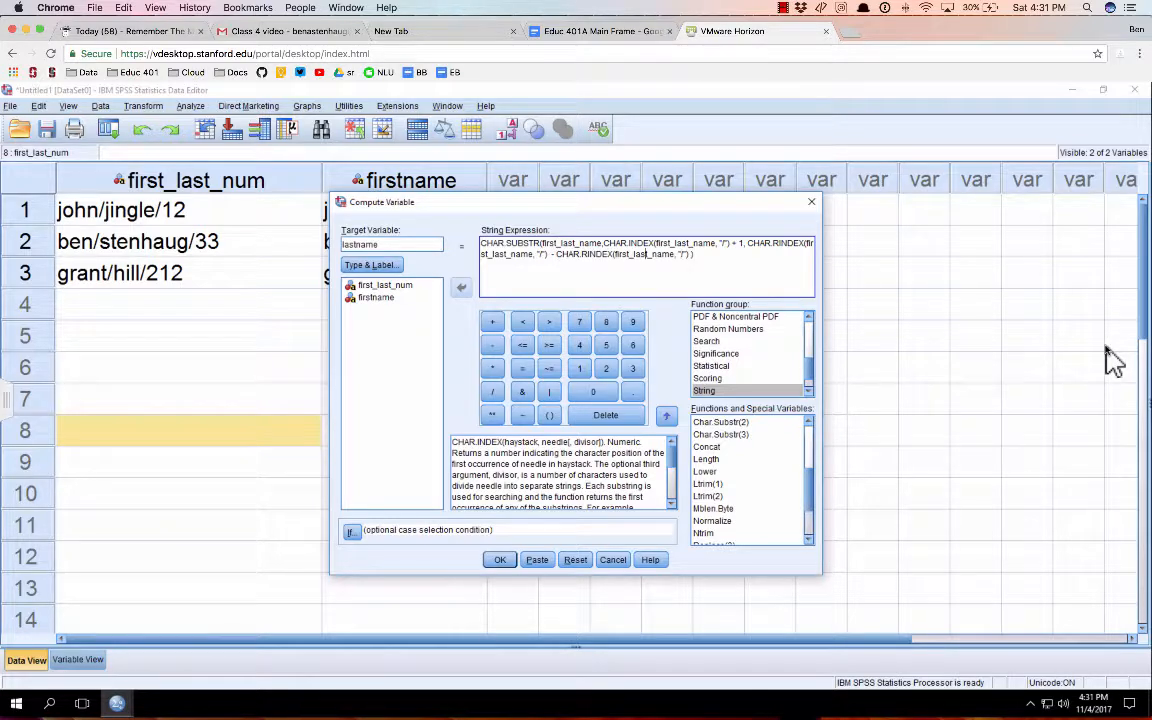
key("BackSpace")
key("End")
type("- 1")
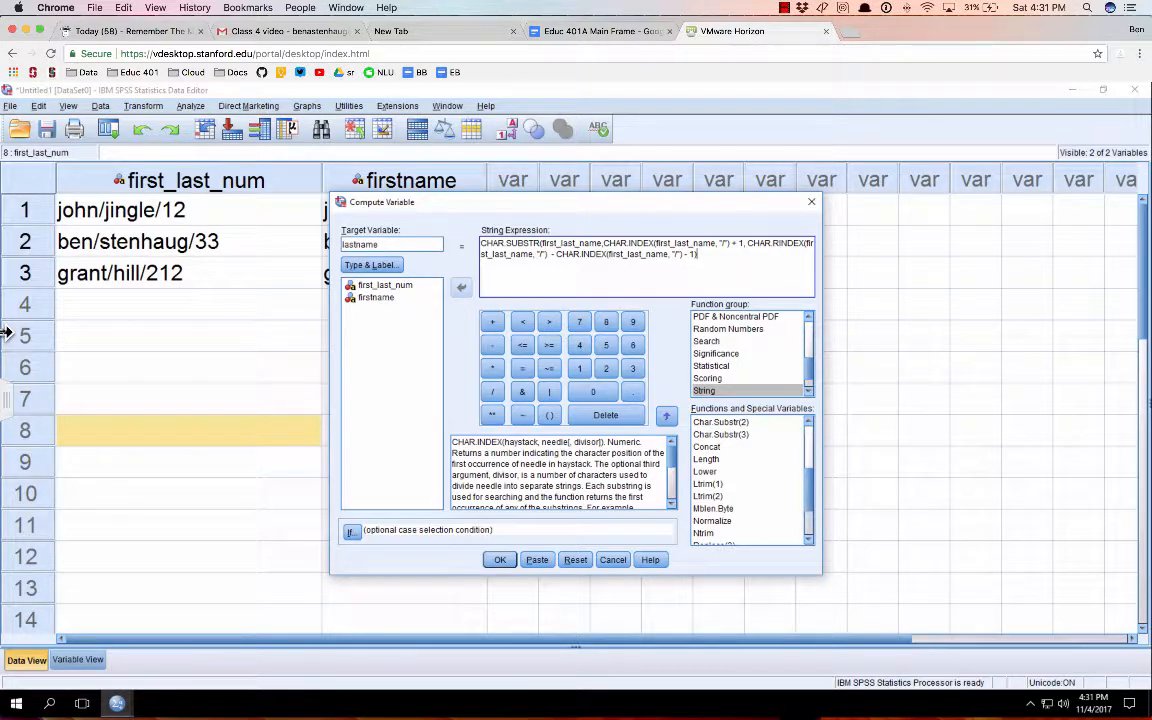
- Try to run the lastname computation and return to the expression
left_click(601, 244)
type(",")
left_click(501, 561)
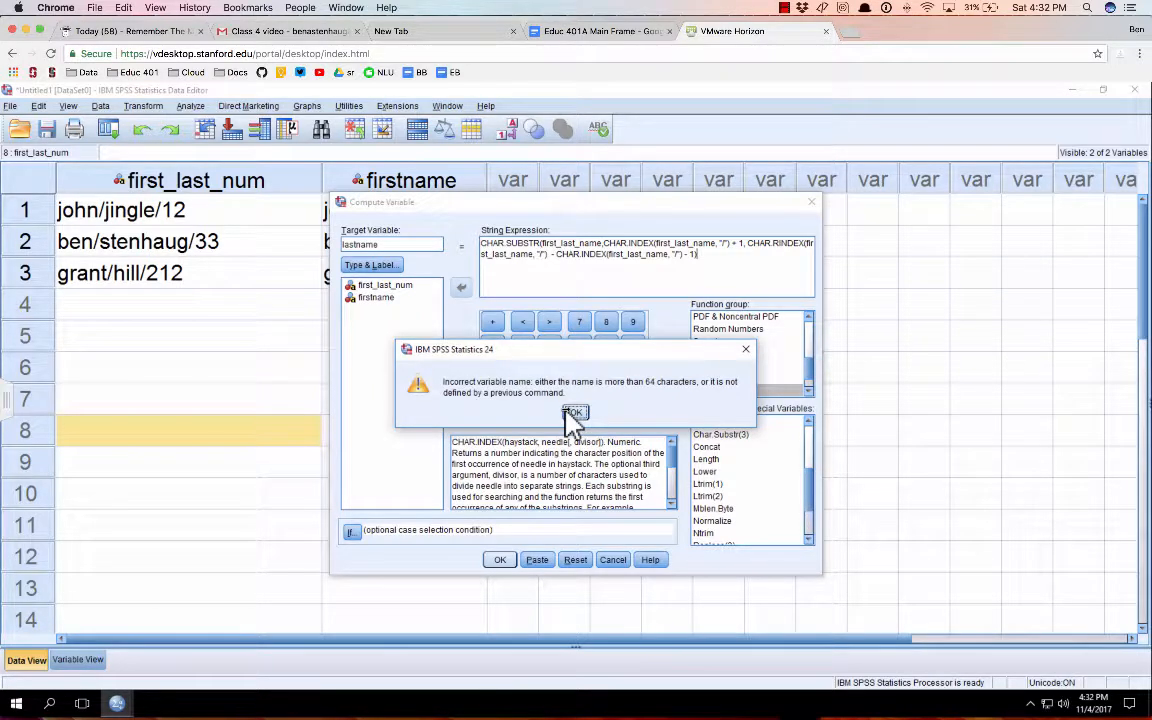
left_click(576, 411)
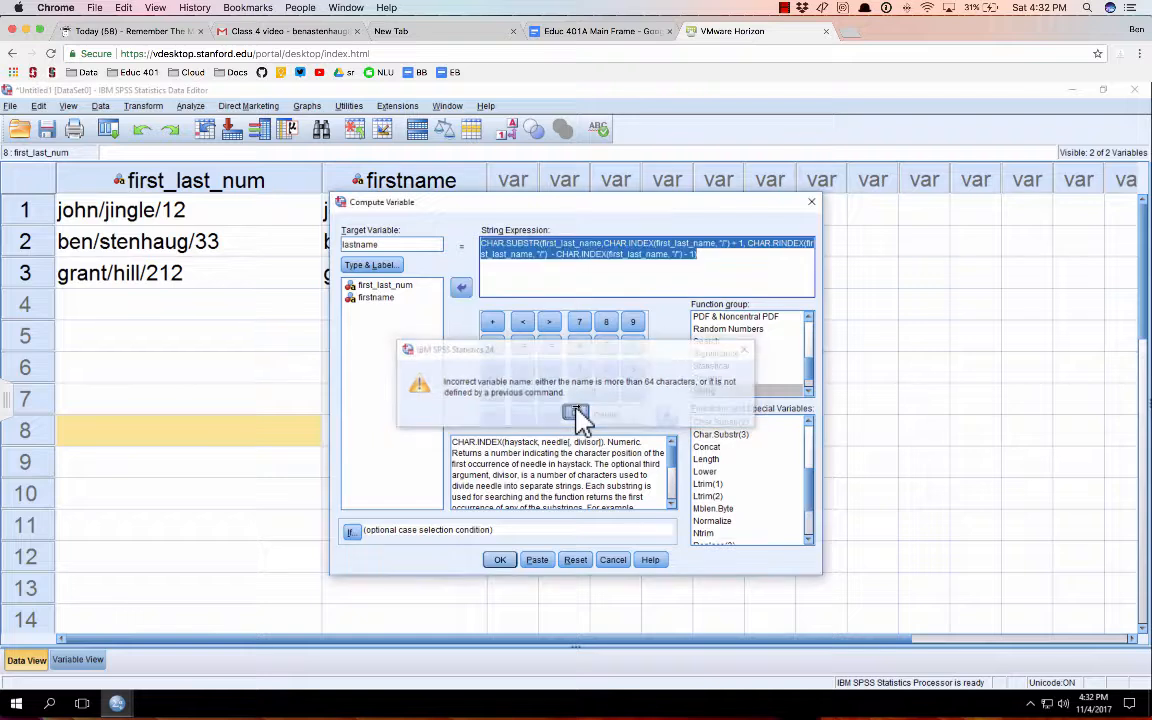
- Change first_last_name to first_last_num in the substring's first argument, the CHAR.RINDEX call and the last CHAR.INDEX call, and try running the computation
left_click(536, 250)
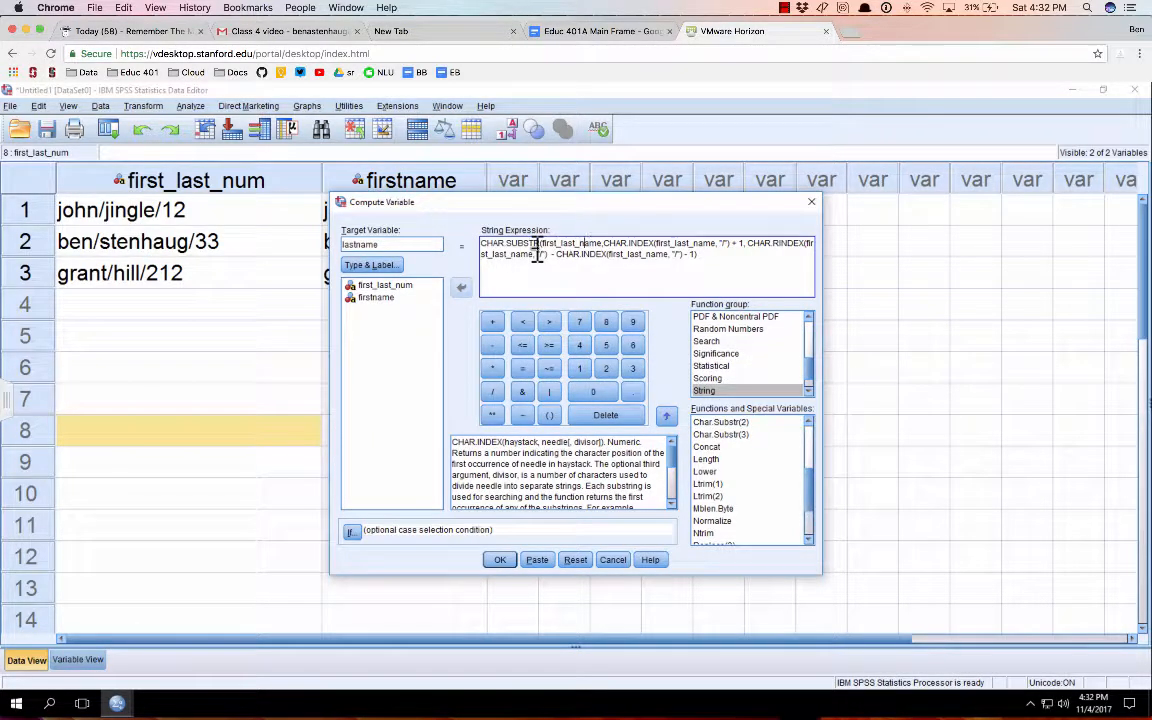
key("shift+Right")
key("shift+Right")
key("shift+Right")
type("um")
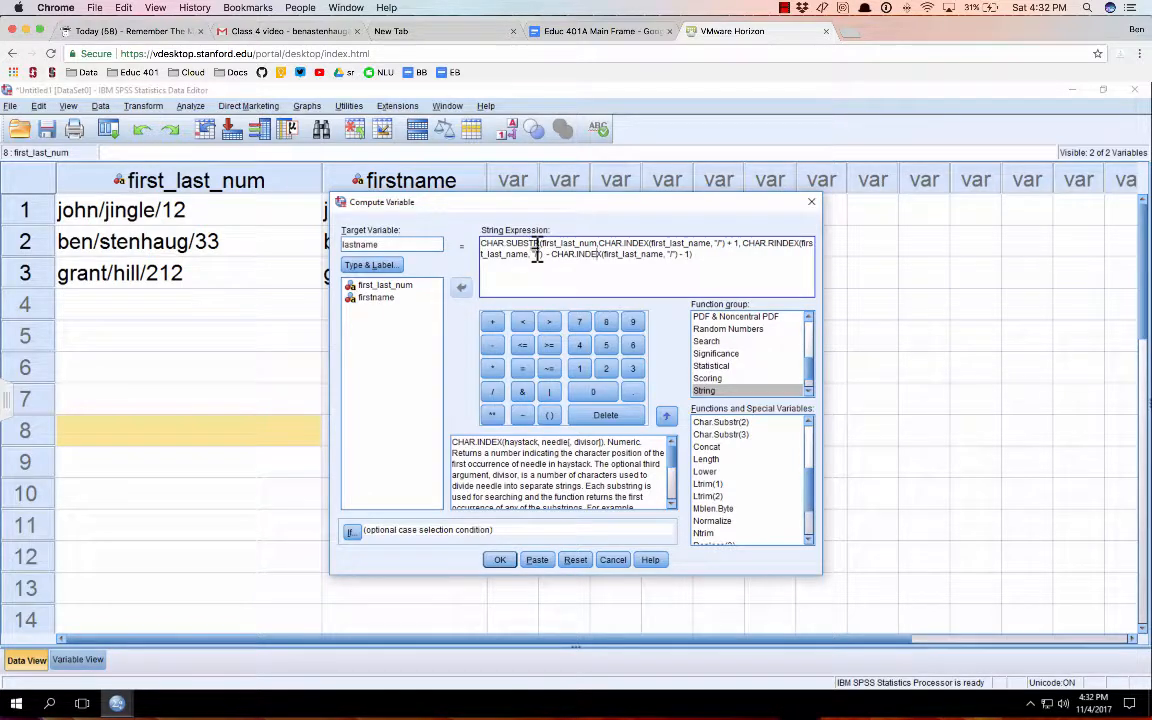
key("shift+Right")
key("shift+Right")
key("shift+Right")
type("um")
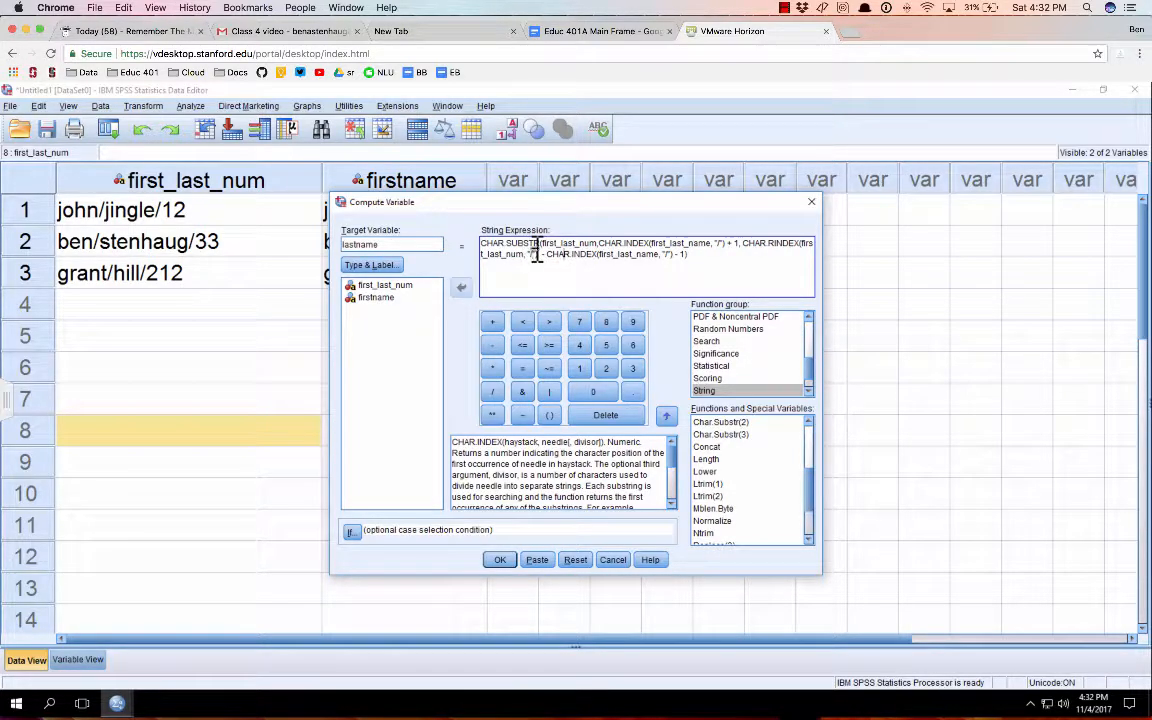
key("shift+Right")
key("shift+Right")
key("shift+Right")
type("um")
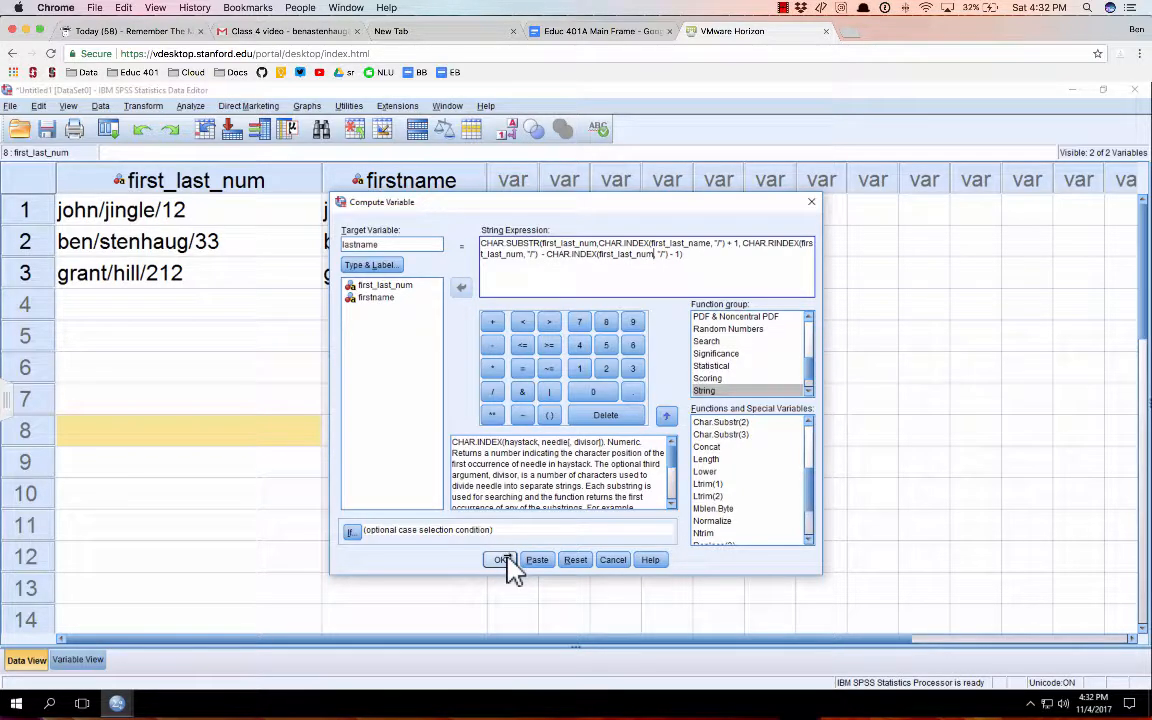
left_click(507, 558)
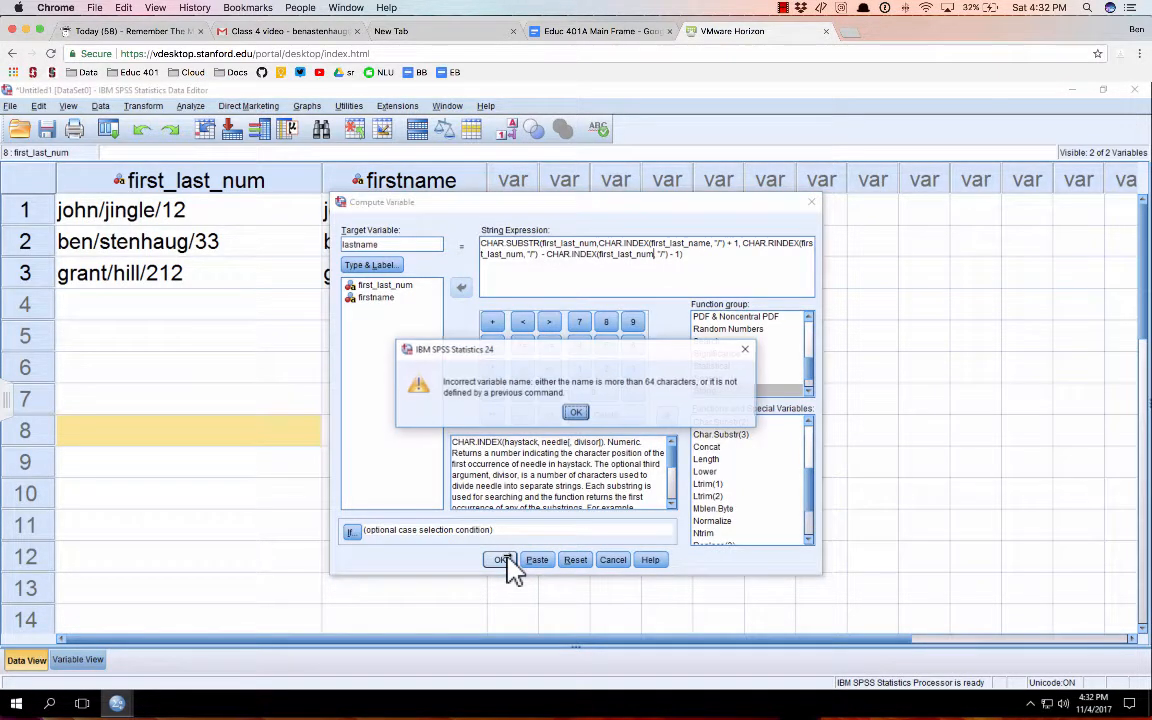
left_click(577, 413)
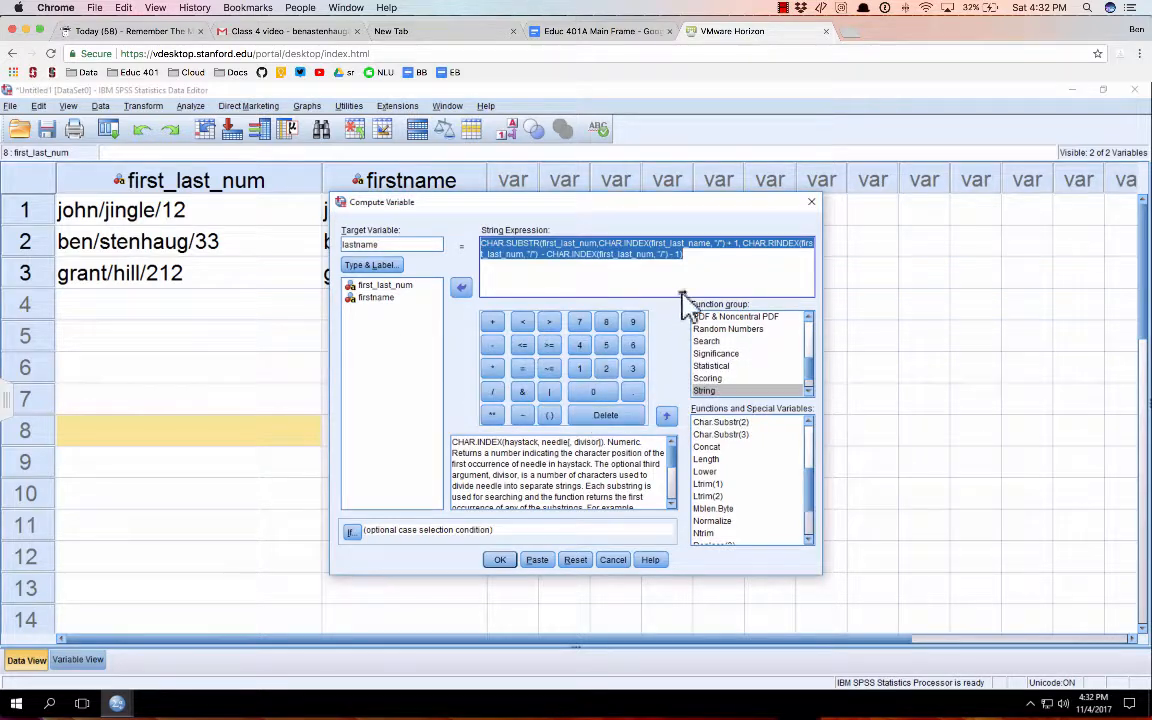
- Widen the Compute Variable dialog so the whole lastname expression fits on one line, and reposition it
left_click(706, 246)
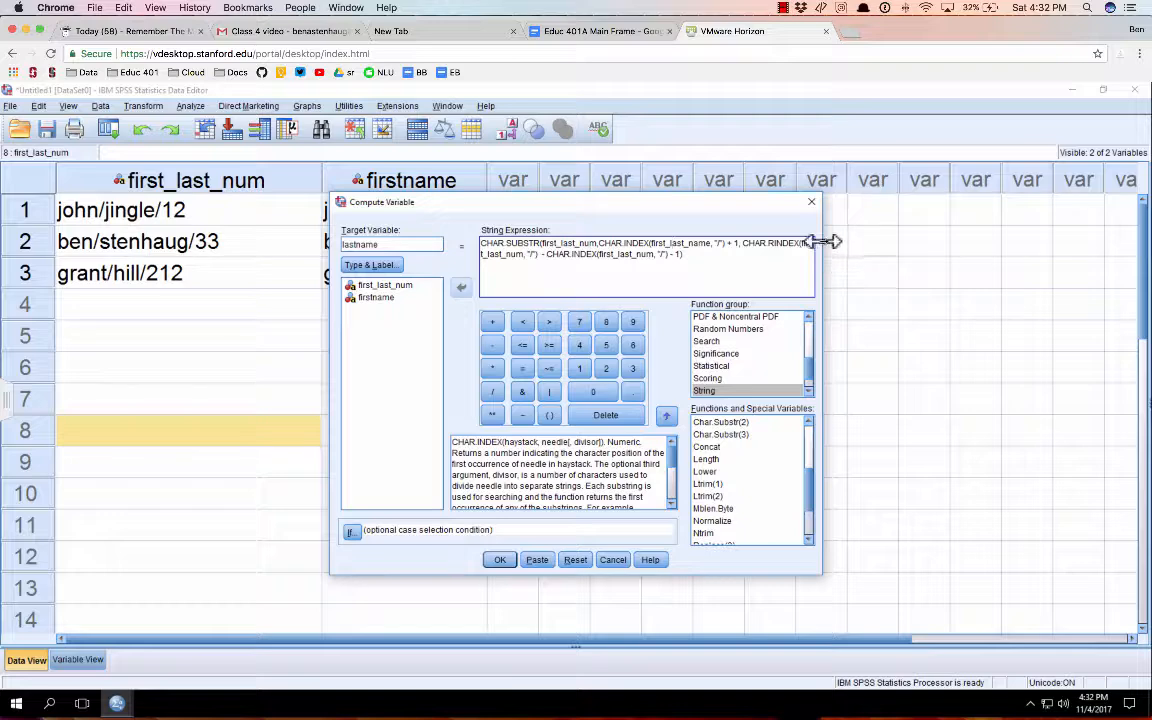
left_click_drag(824, 243, 1147, 246)
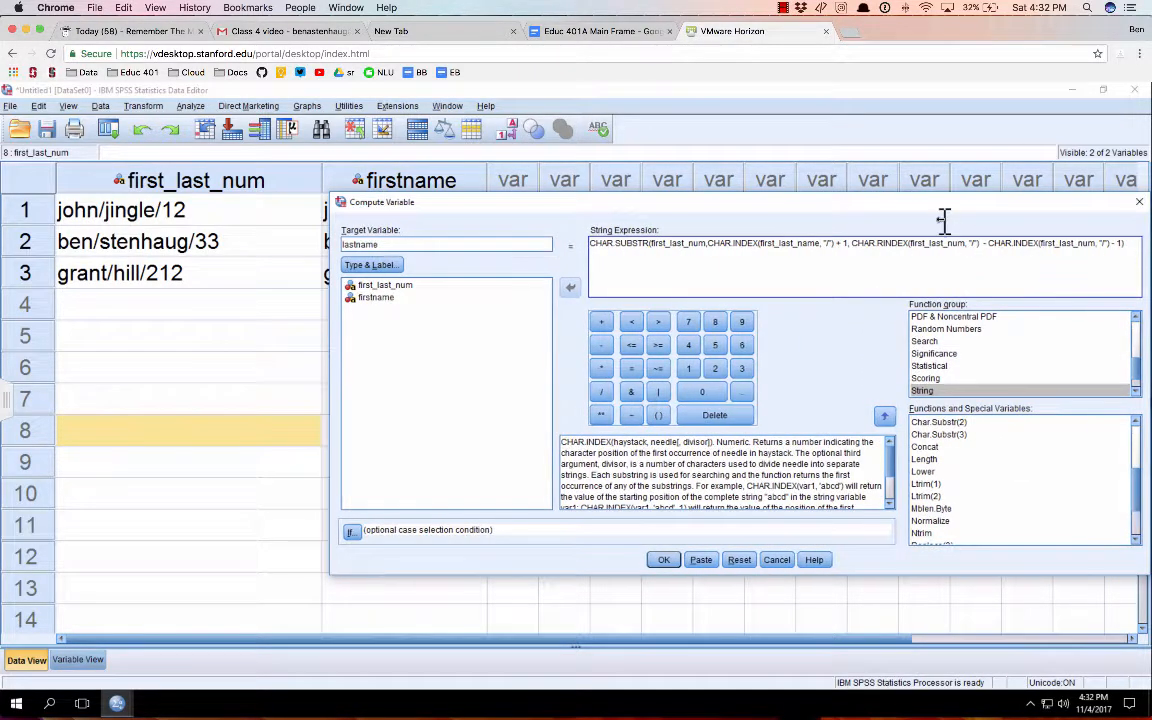
left_click_drag(930, 210, 885, 213)
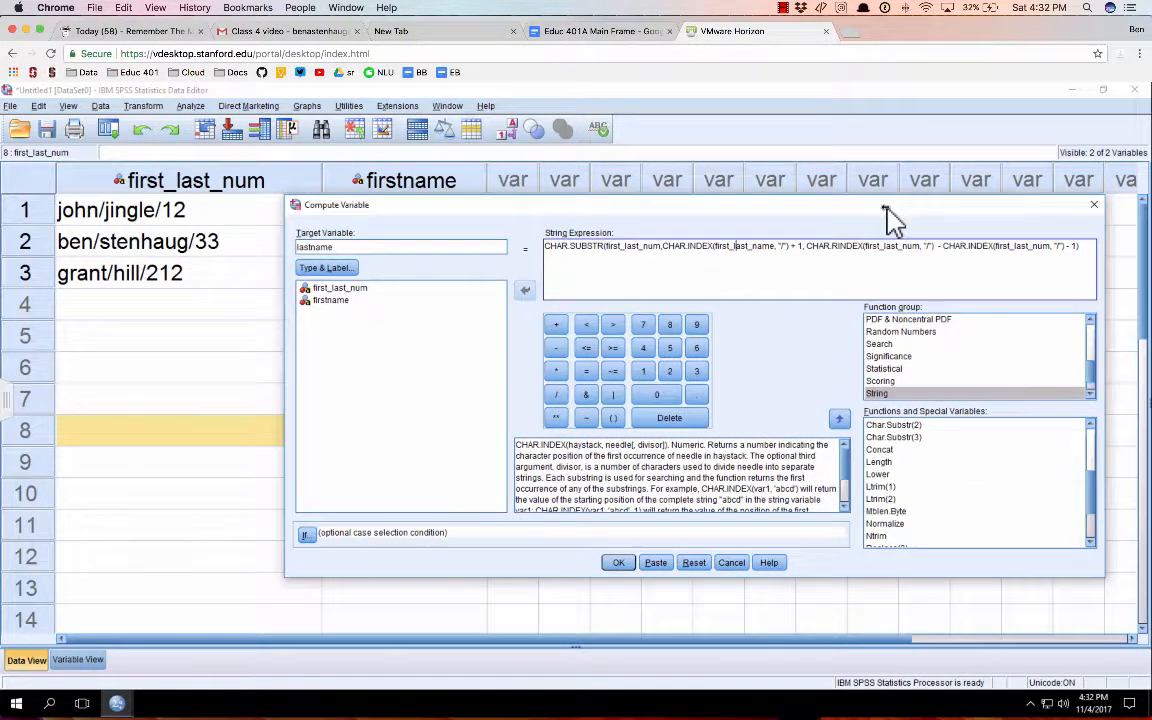
left_click_drag(1097, 505, 1093, 442)
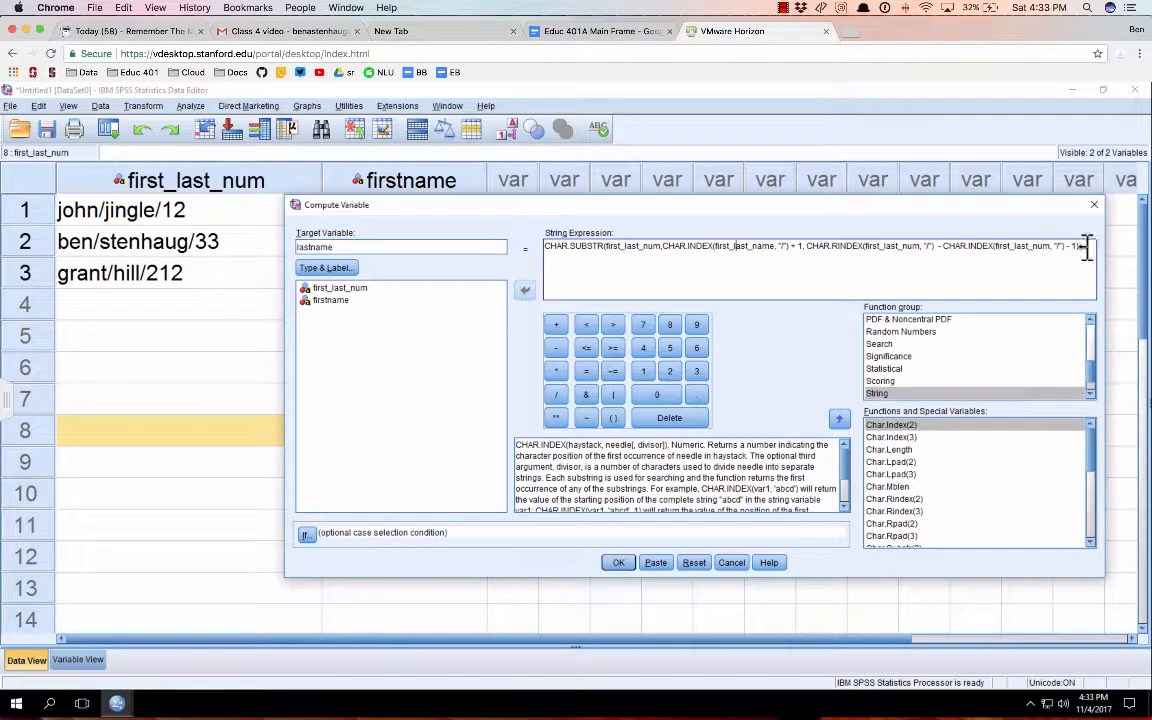
double_click(918, 500)
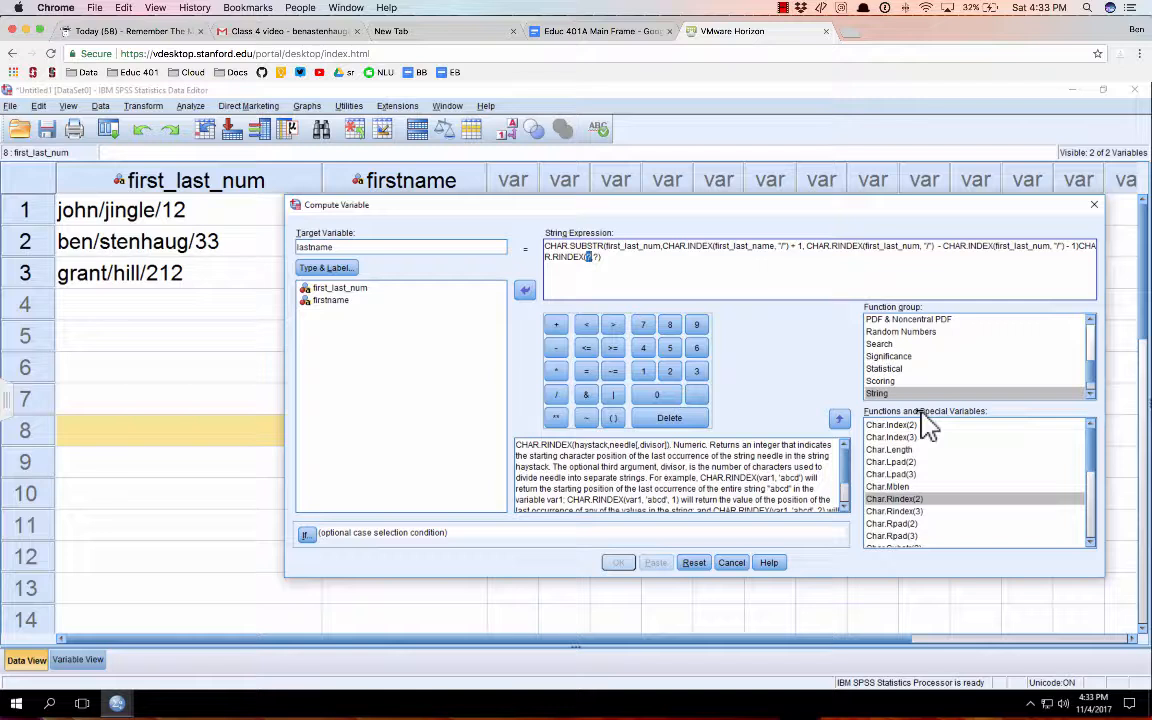
key("Right")
key("shift+Left")
key("shift+Left")
key("shift+Left")
key("shift+Left")
key("shift+Left")
key("shift+Left")
key("shift+Left")
key("shift+Left")
key("shift+Left")
key("shift+Left")
key("shift+Left")
key("shift+Left")
key("shift+Left")
key("shift+Left")
key("shift+Left")
key("shift+Left")
key("BackSpace")
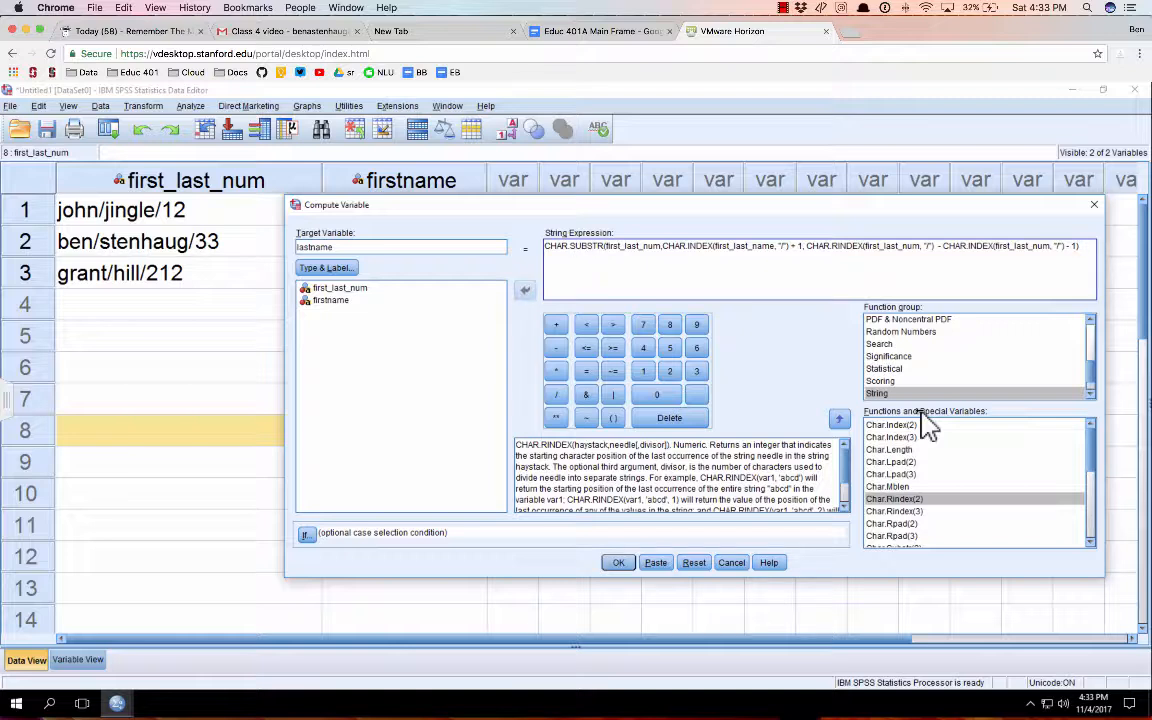
- Try running the lastname computation again, before and after checking the target variable's string type and width
left_click(617, 563)
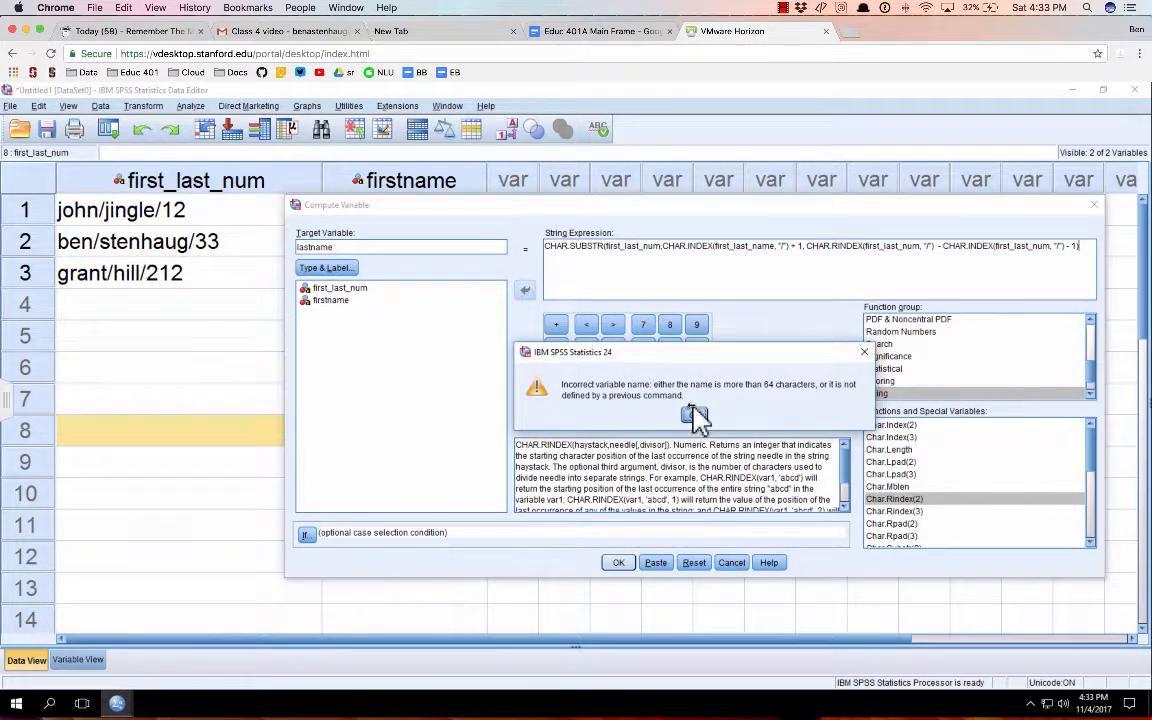
left_click(694, 414)
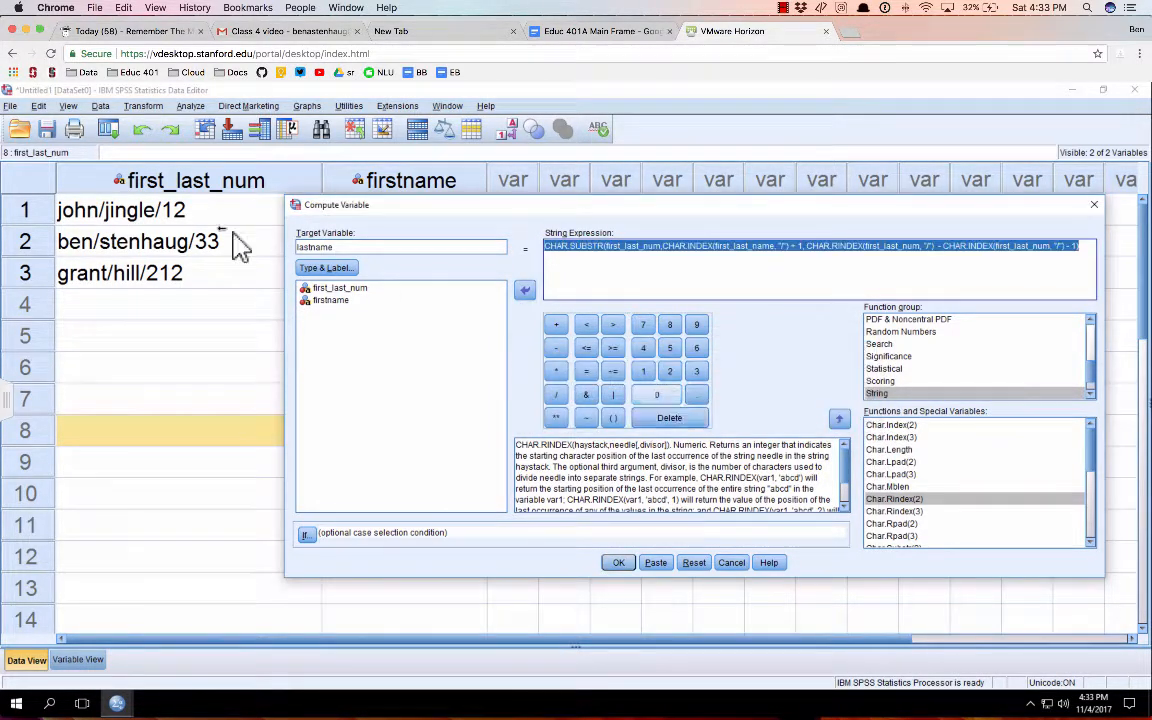
left_click(336, 267)
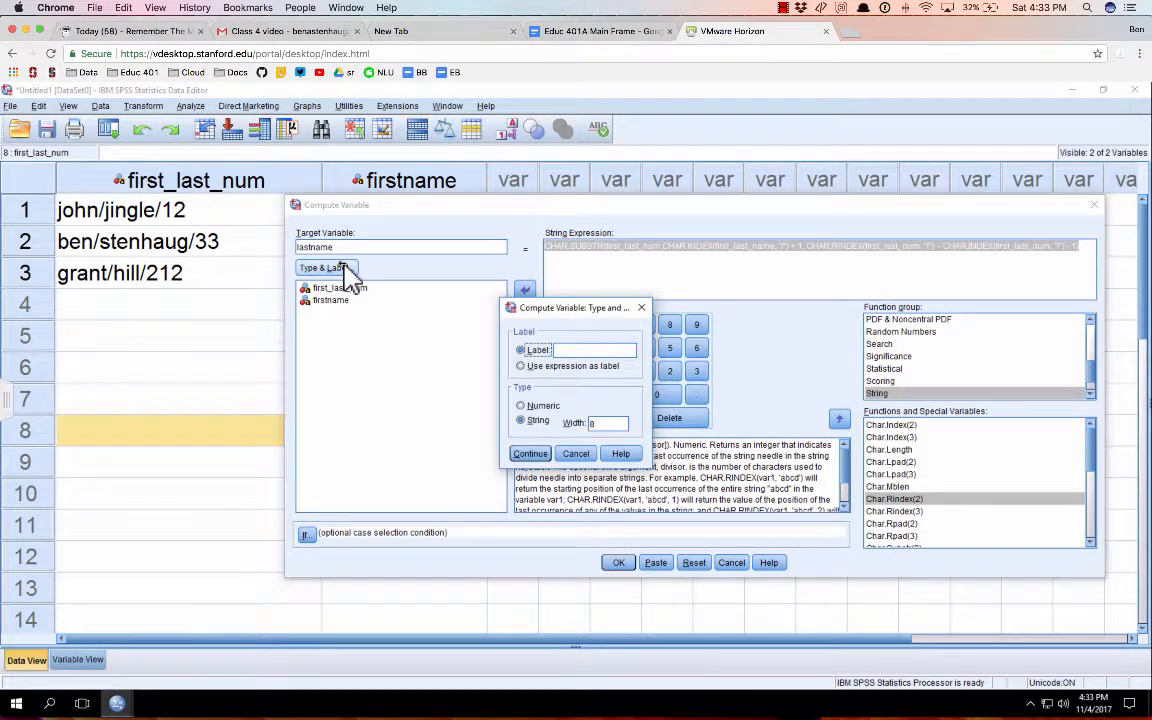
double_click(597, 423)
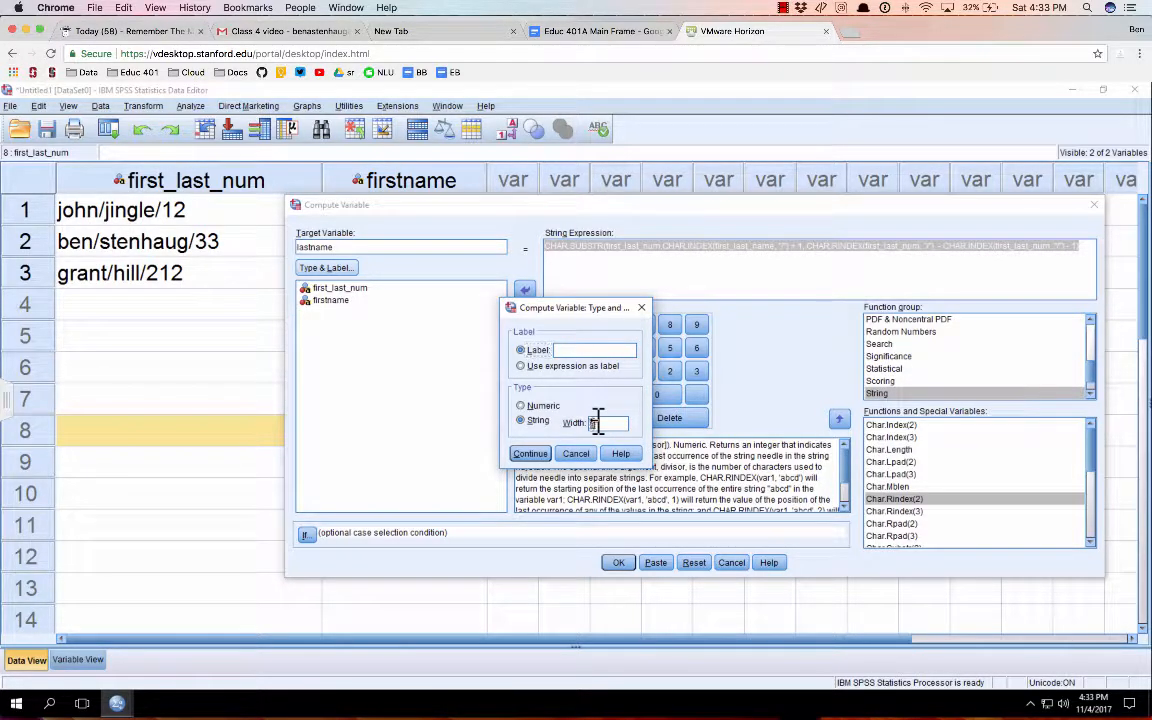
left_click(530, 453)
left_click(621, 563)
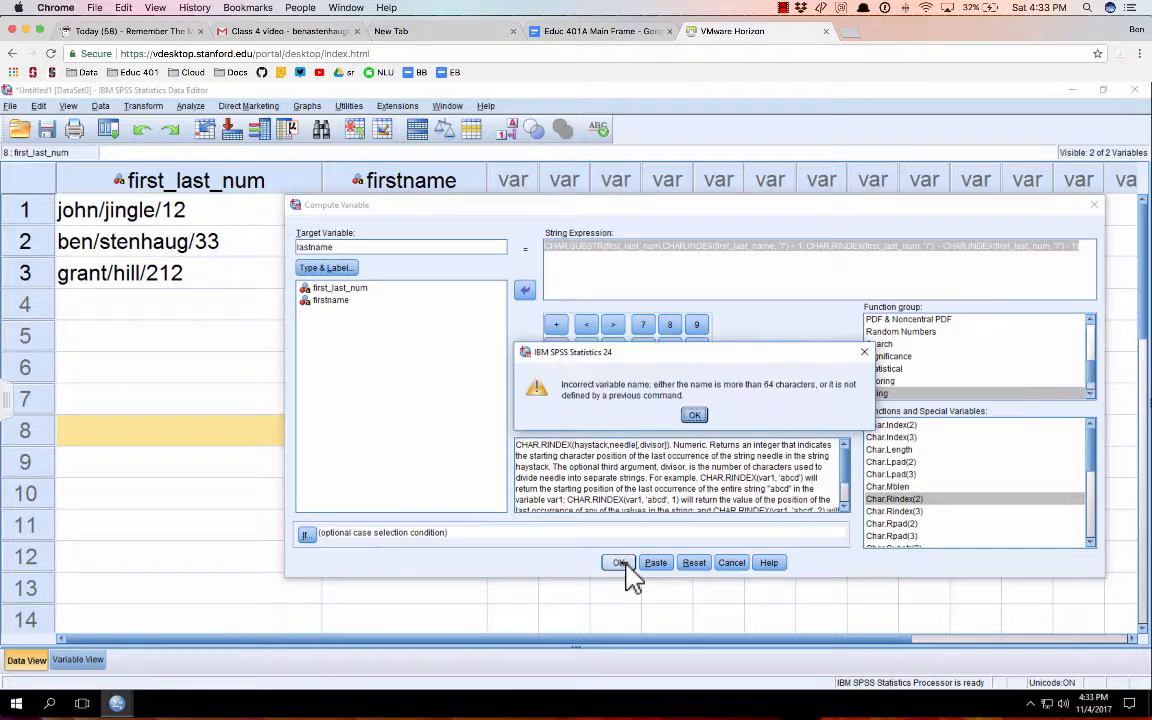
left_click(697, 415)
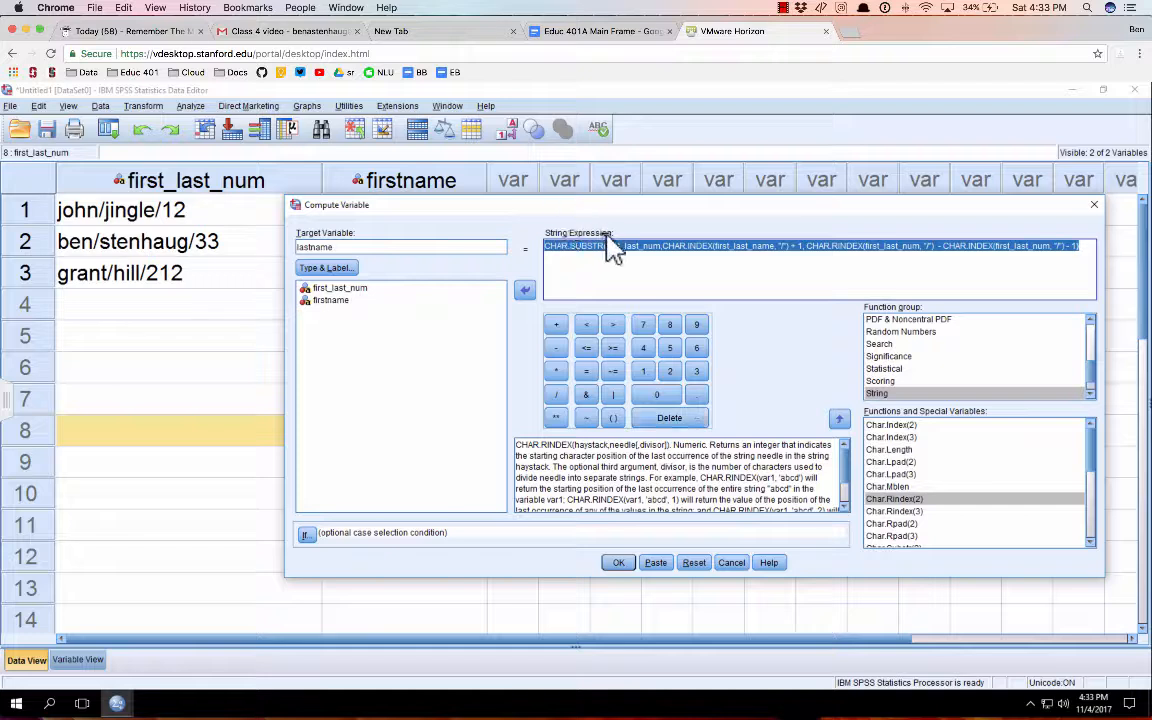
- Correct first_last_name to first_last_num in the first CHAR.INDEX call, run the lastname computation and return to the data
left_click(679, 247)
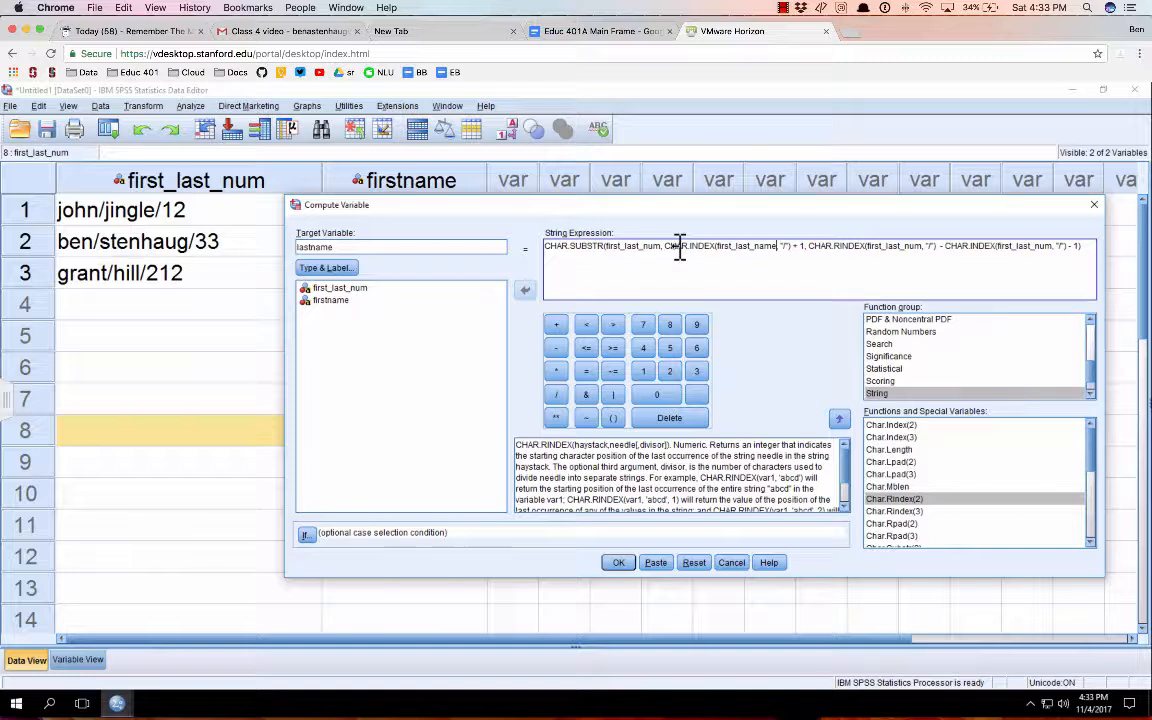
key("shift+Left")
key("shift+Left")
key("shift+Left")
key("shift+Left")
type("num")
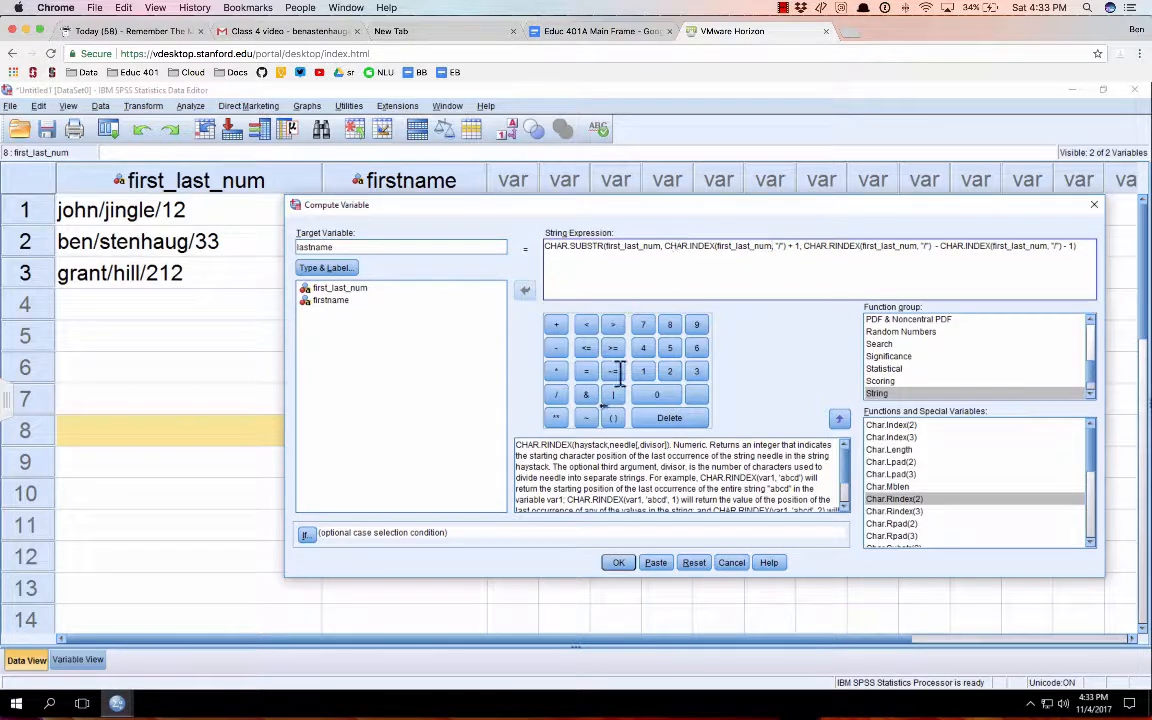
left_click(619, 563)
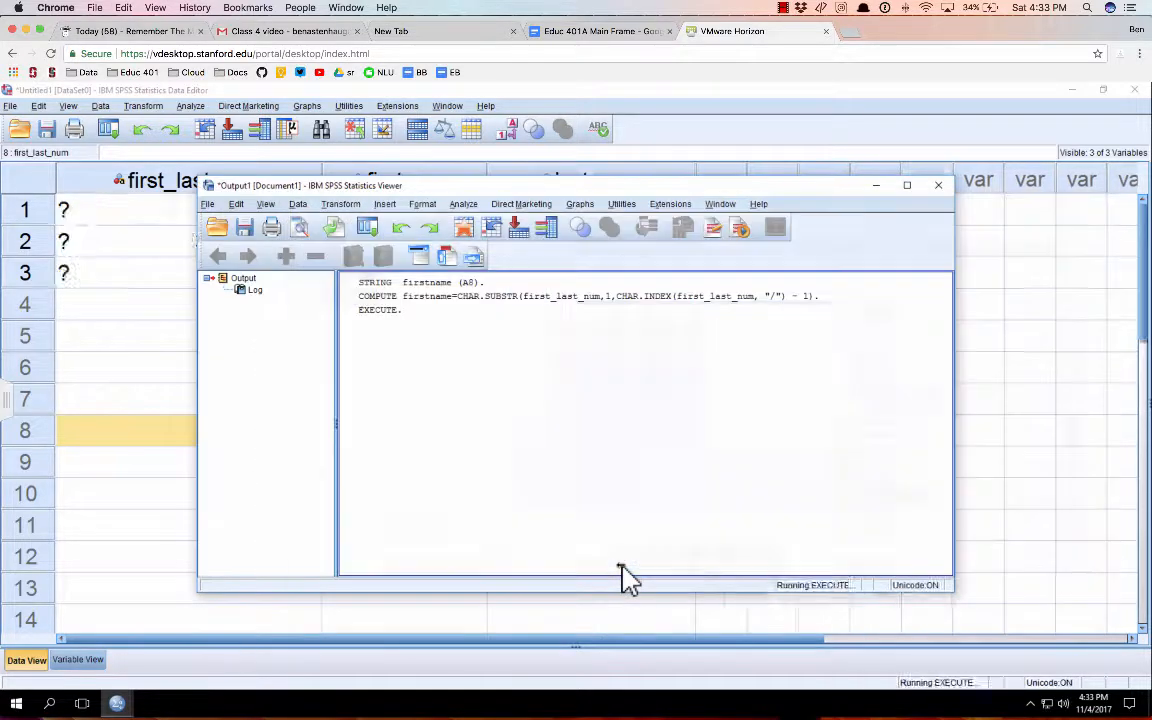
left_click(1022, 343)
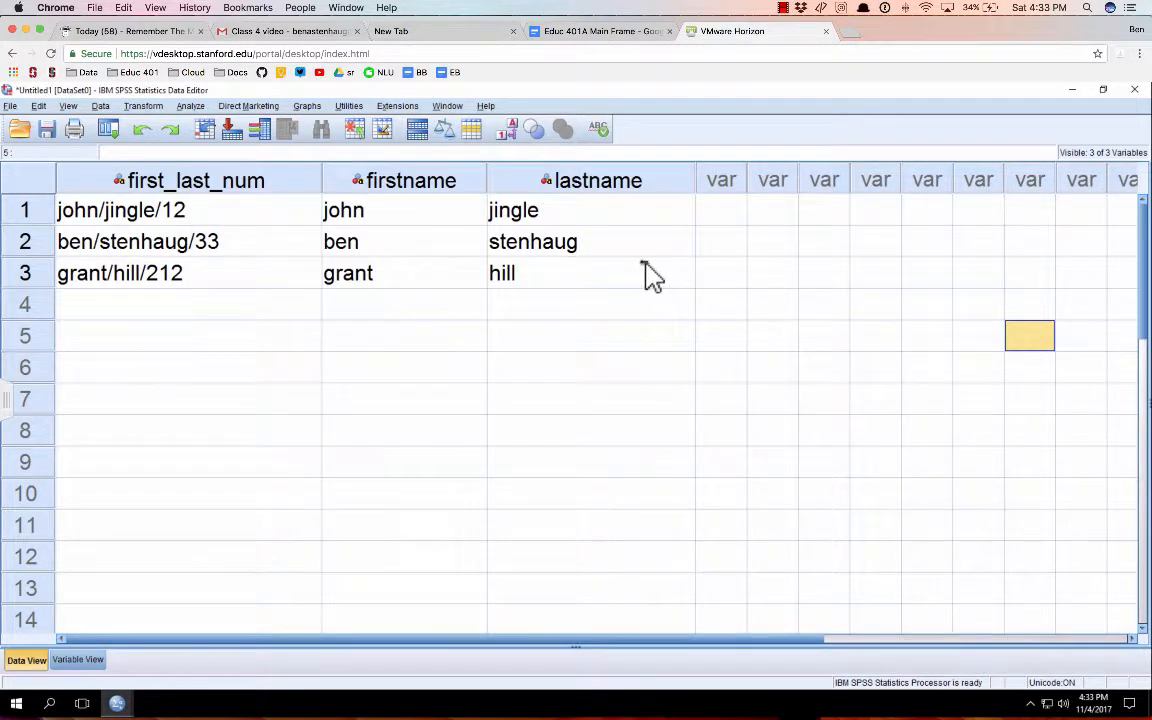
- Start a new Compute Variable with the target variable numbner and clear the old string expression
left_click(182, 107)
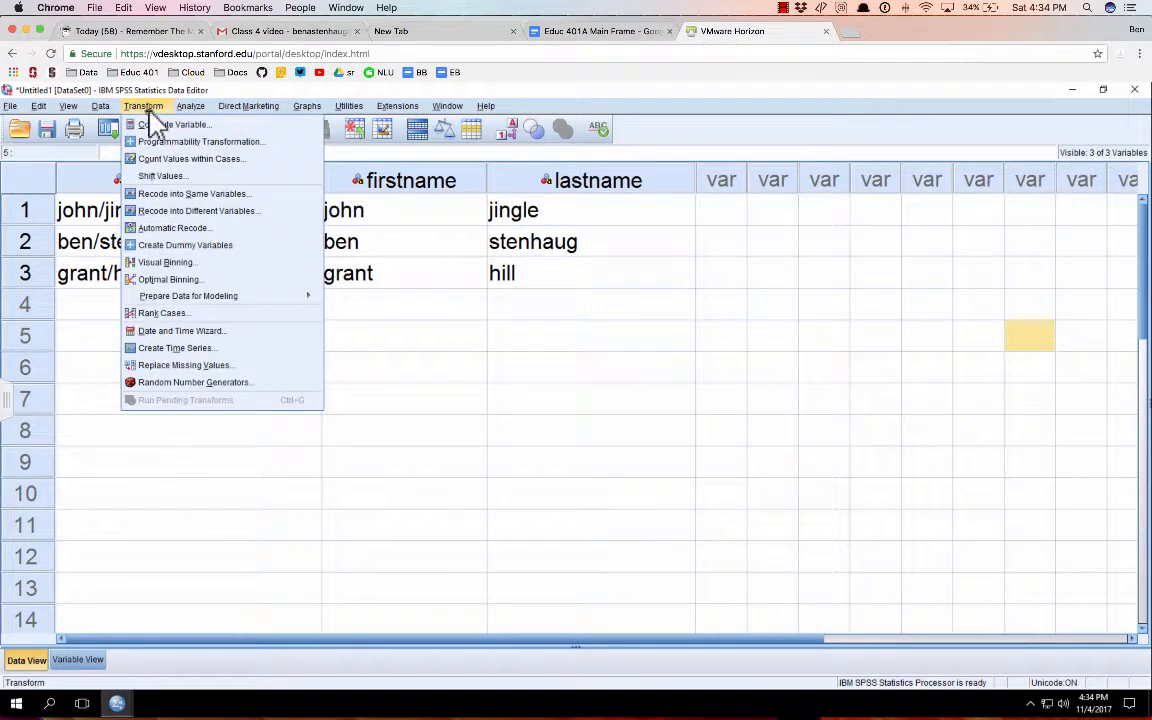
left_click(160, 125)
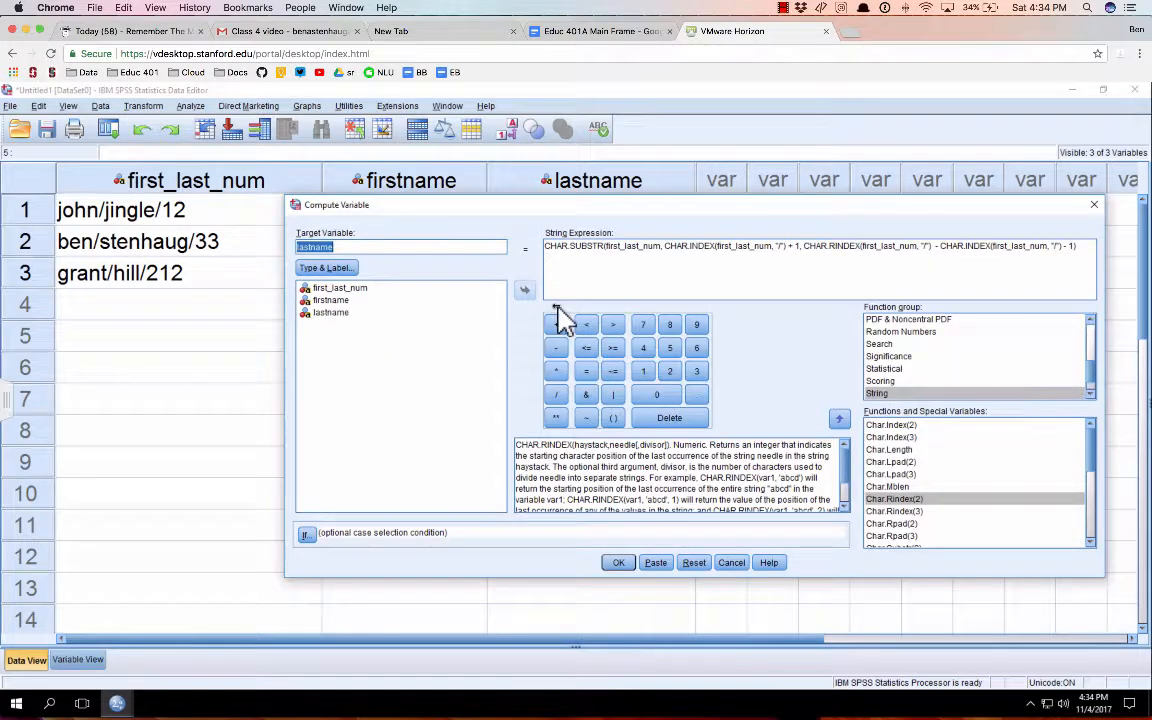
type("numbner")
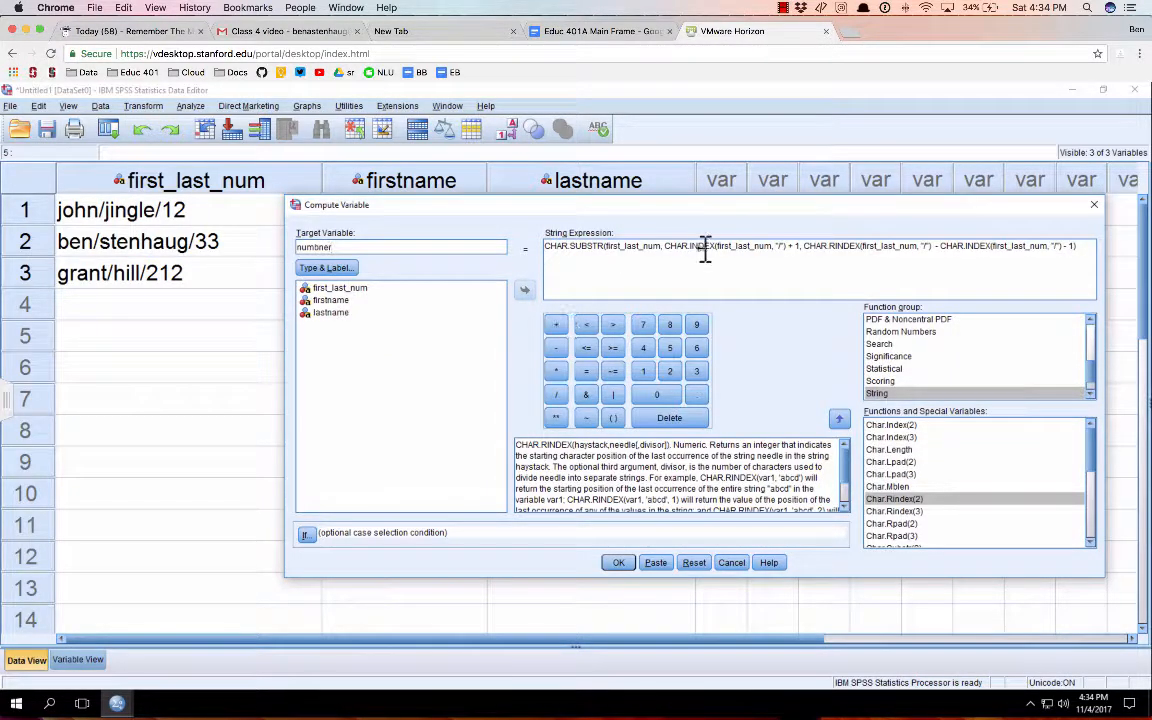
triple_click(705, 250)
key("Delete")
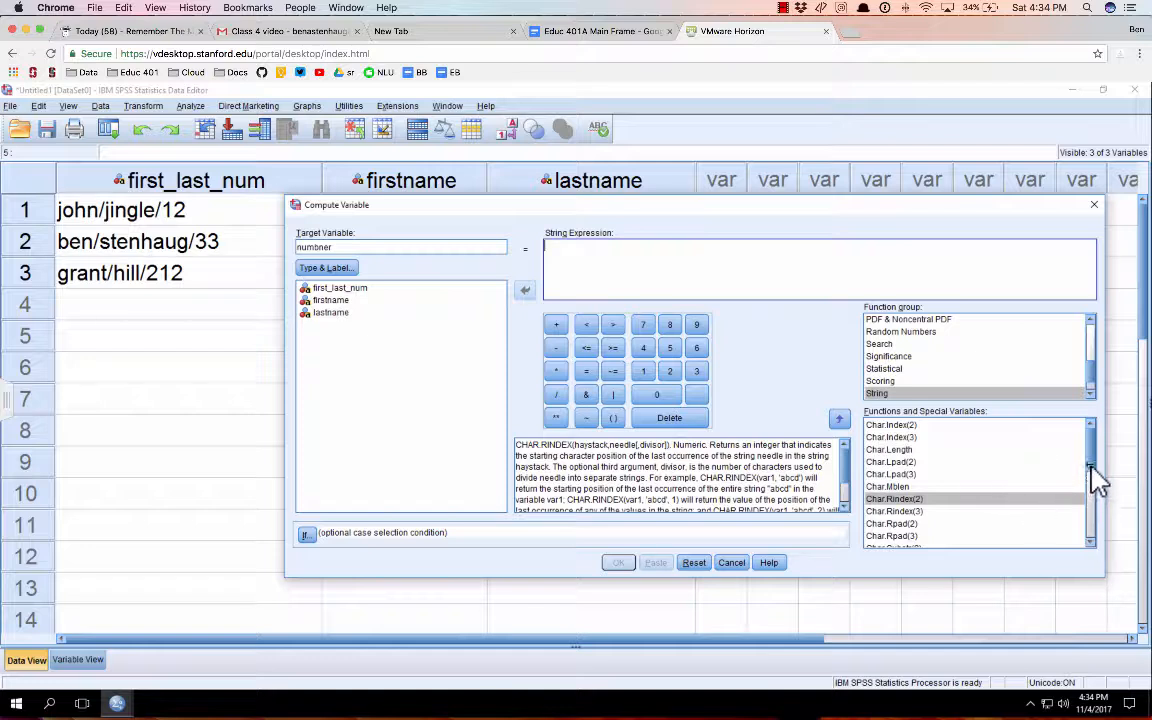
- Insert the two-argument CHAR.SUBSTR function into the expression with first_last_num as its string argument
scroll(1091, 471, "down", 2)
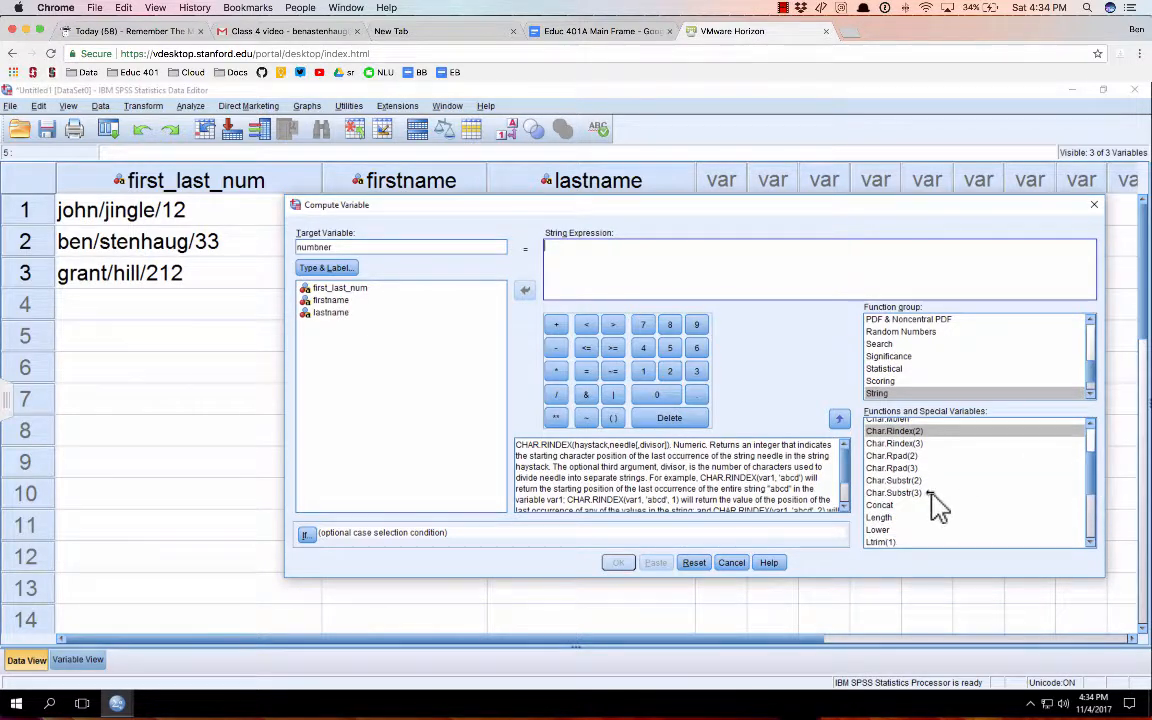
left_click(931, 493)
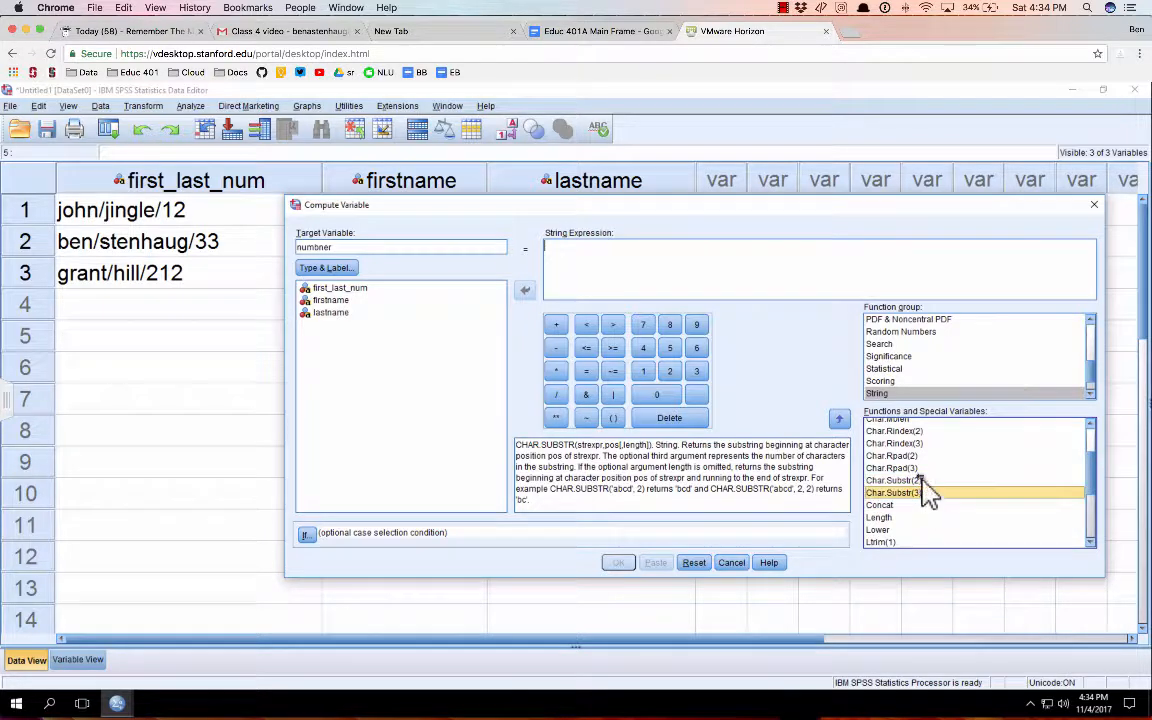
left_click(893, 480)
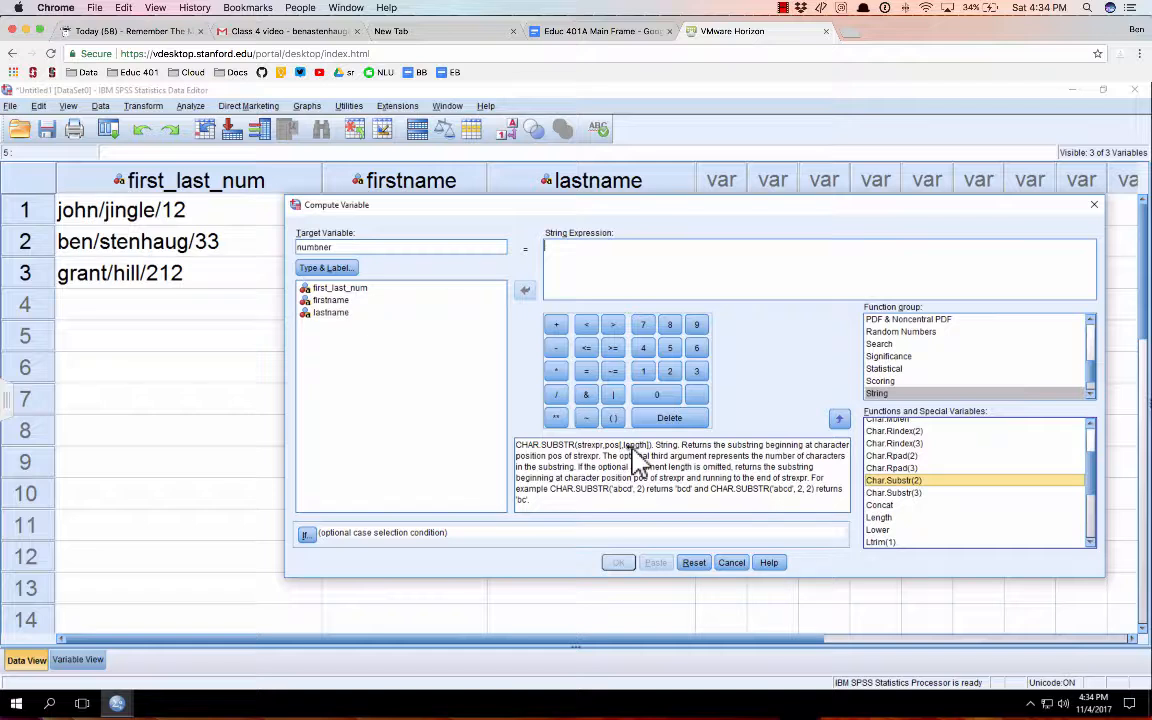
double_click(910, 484)
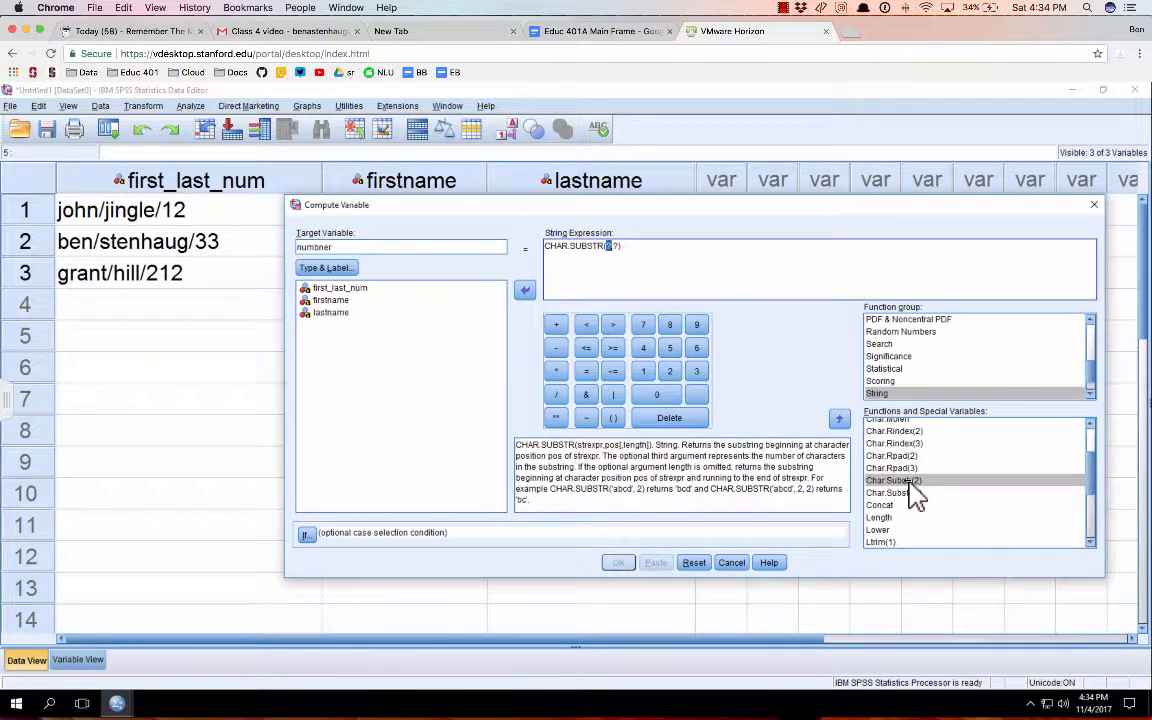
type("first")
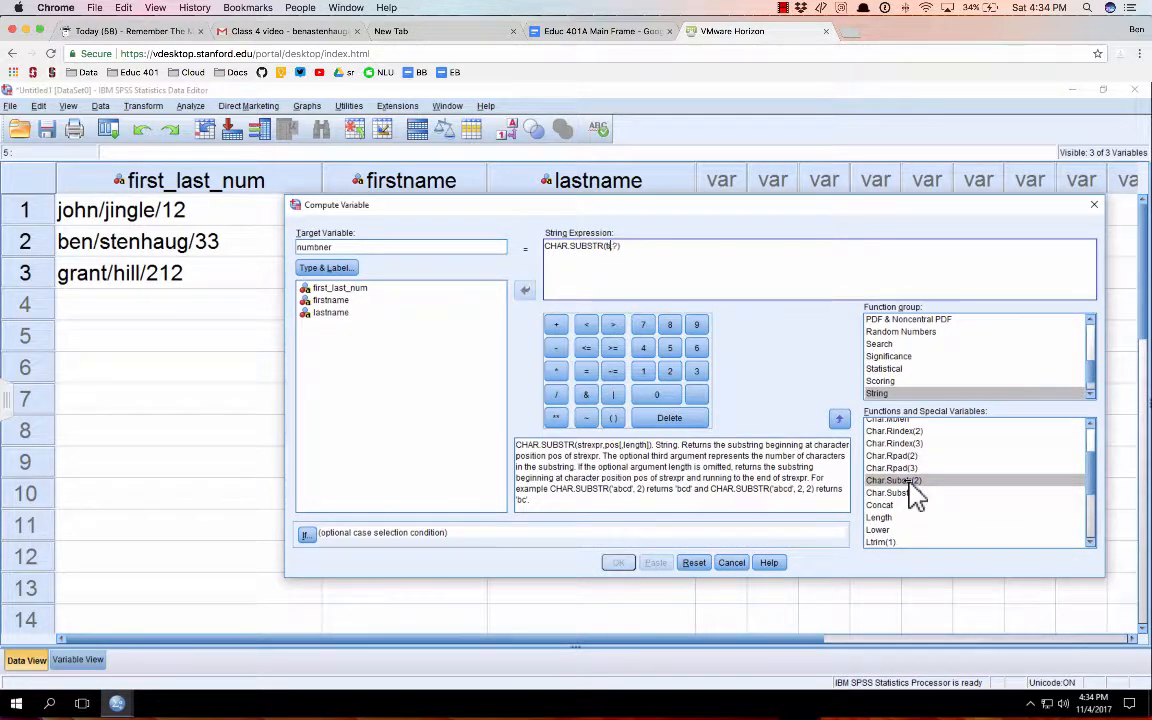
type("_last_num")
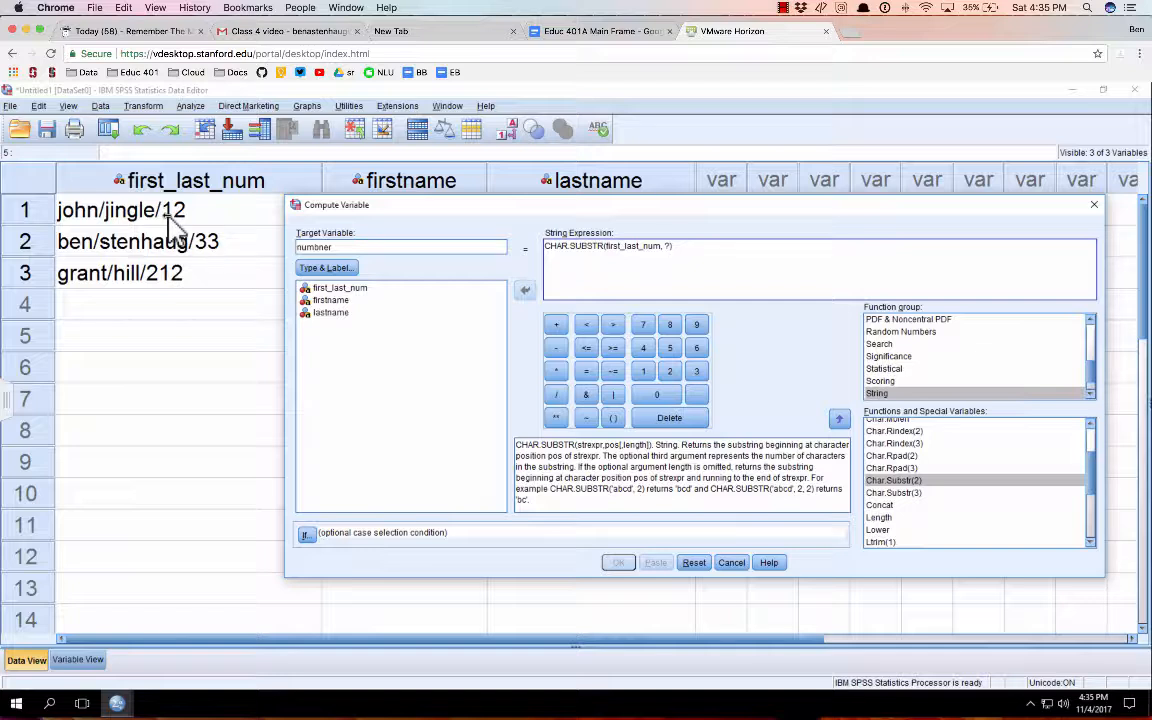
- Insert the two-argument CHAR.RINDEX function as the substring's start position, with first_last_num as the string it searches
key("BackSpace")
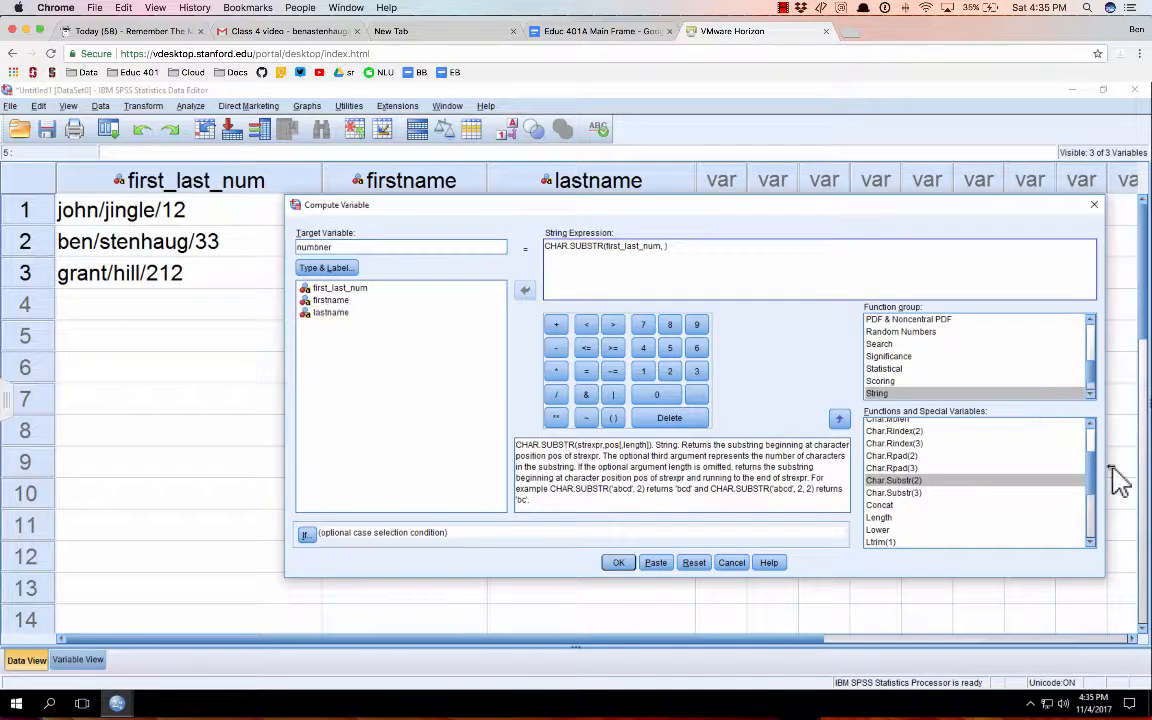
scroll(1090, 440, "up", 1)
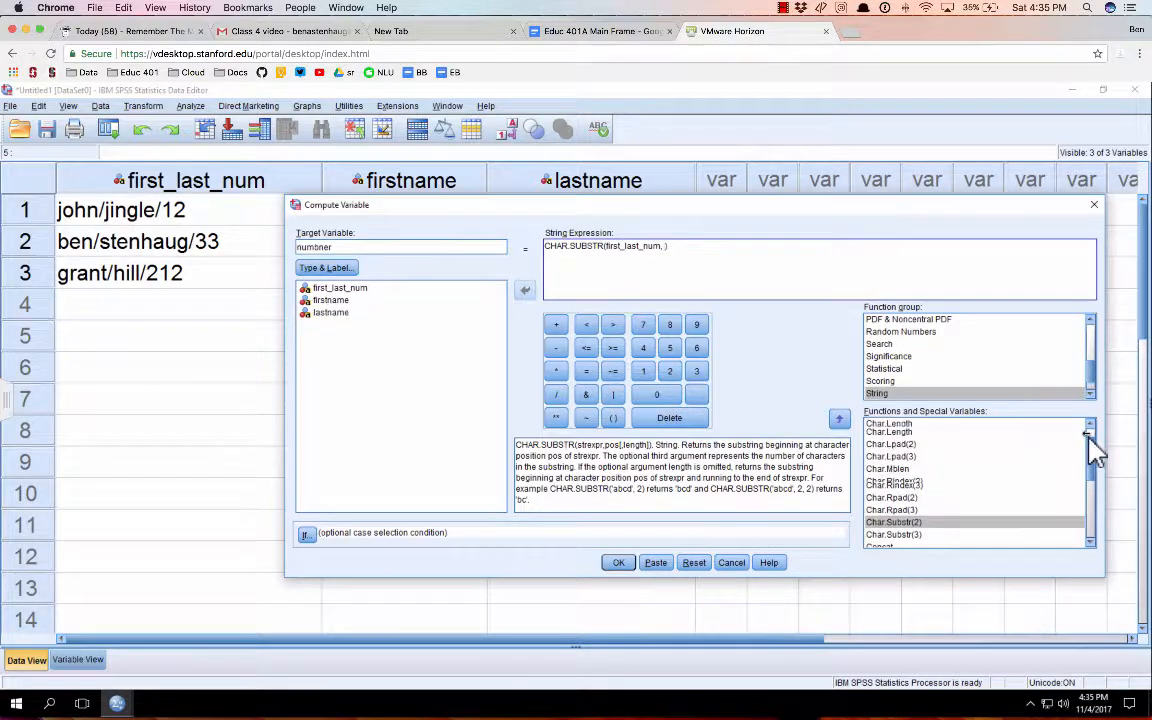
left_click(900, 512)
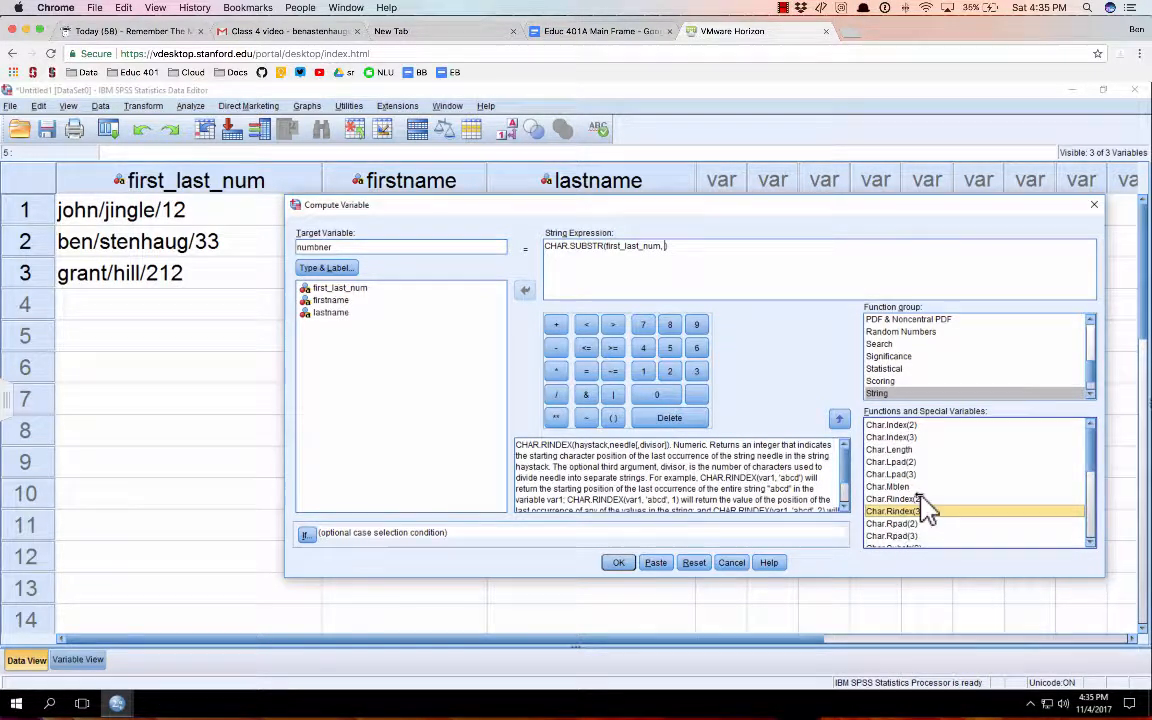
double_click(922, 499)
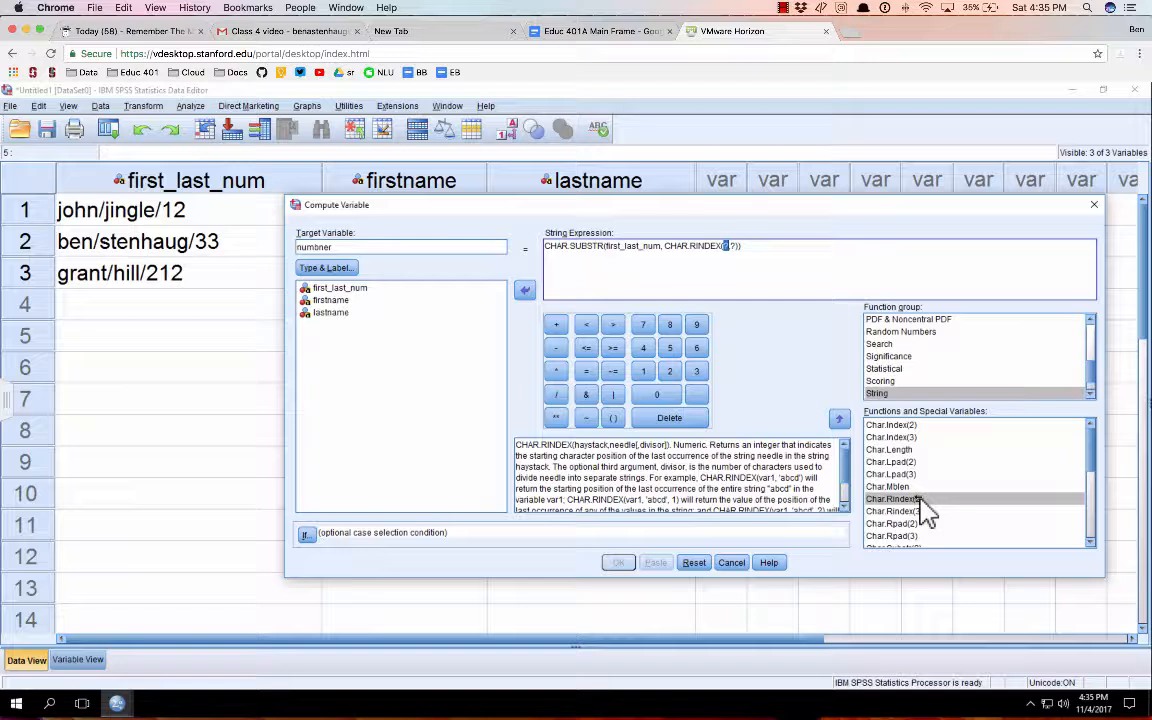
type("first_las")
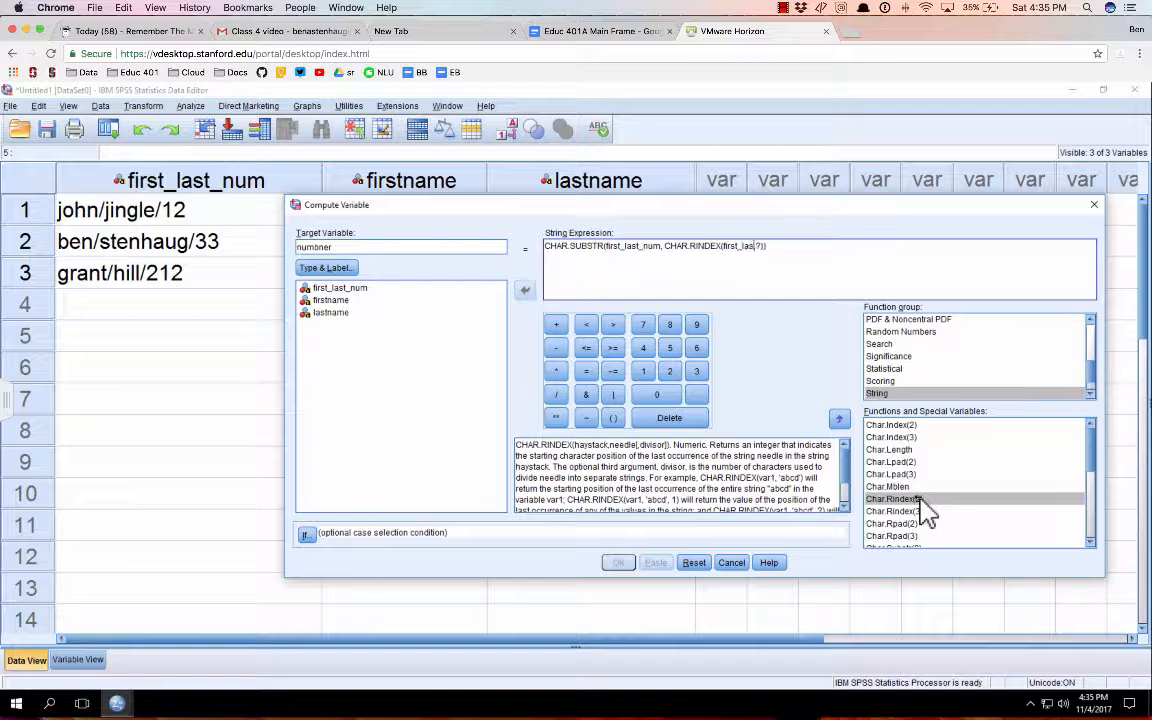
type("t_num")
- Set the CHAR.RINDEX search text to a quoted slash, "/"
key("Right")
key("Right")
key("Right")
key("shift+Left")
type("/")
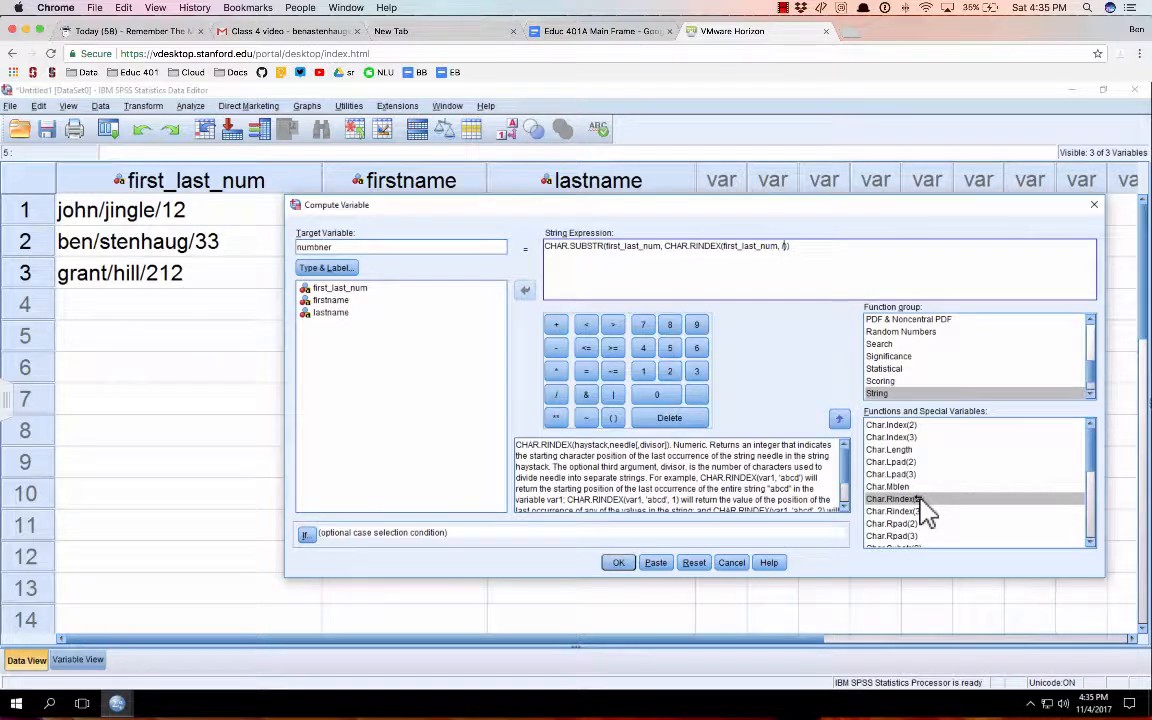
key("BackSpace")
type("\"\"")
type("/")
- Add + 1 after the CHAR.RINDEX call, run the numbner computation and return to the data
type(")")
type("+ 1)")
left_click(624, 561)
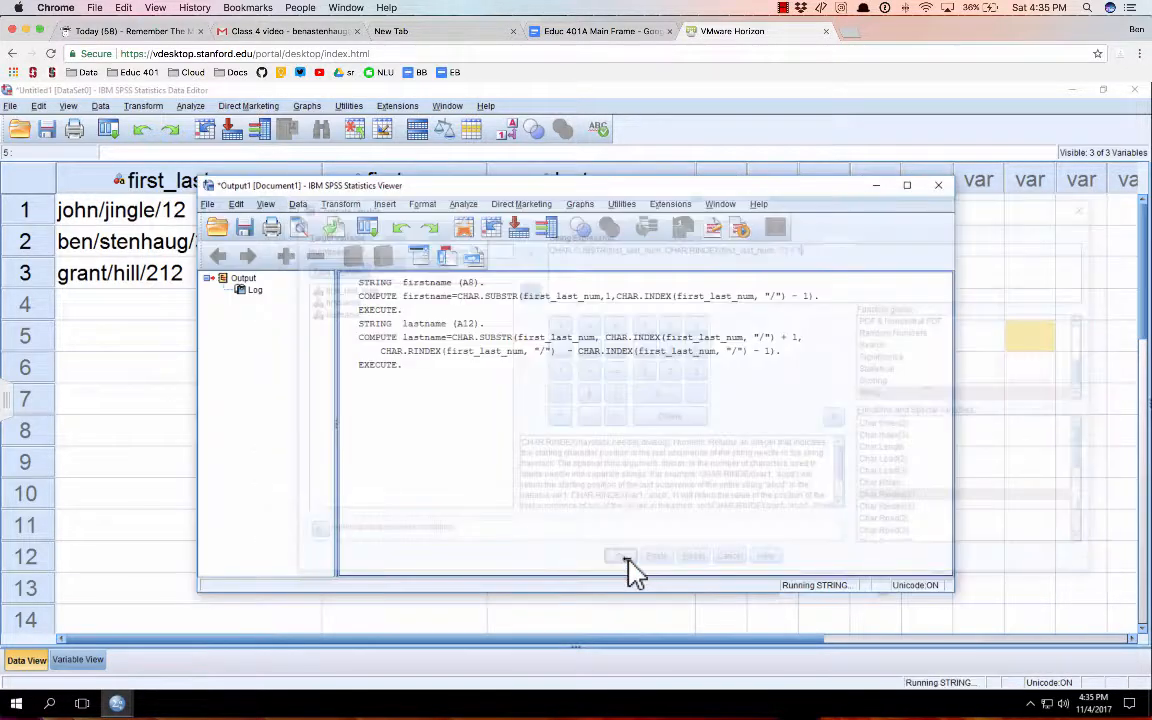
left_click(1094, 374)
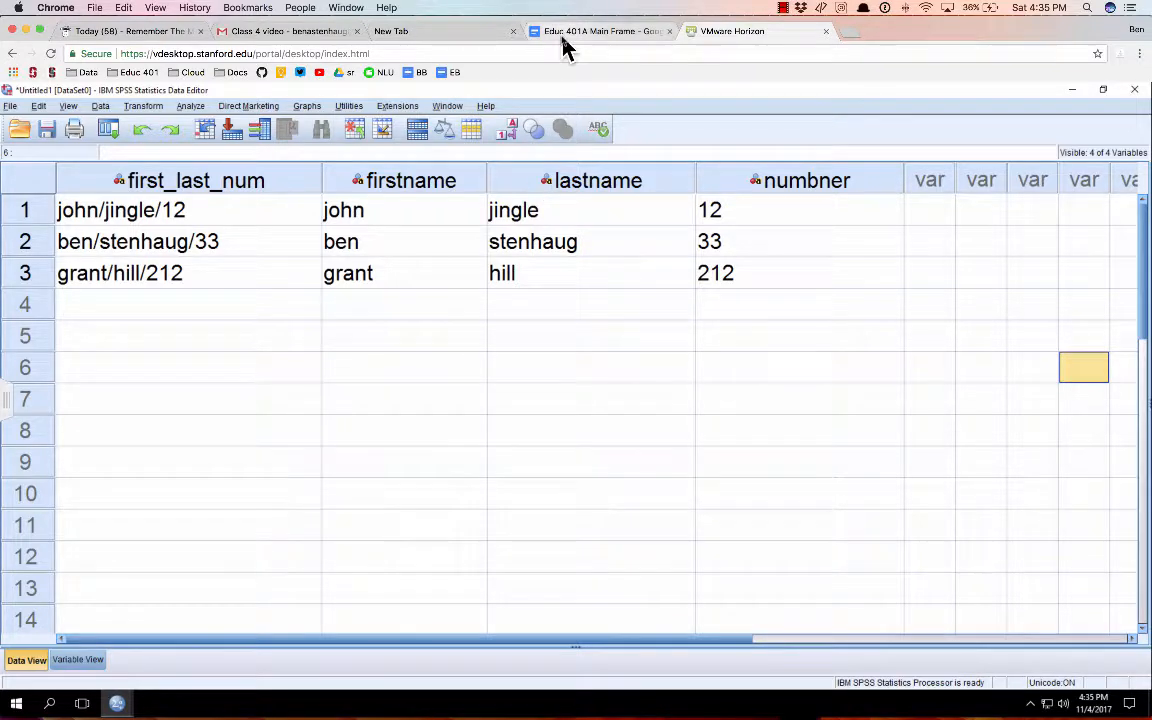
left_click(784, 8)
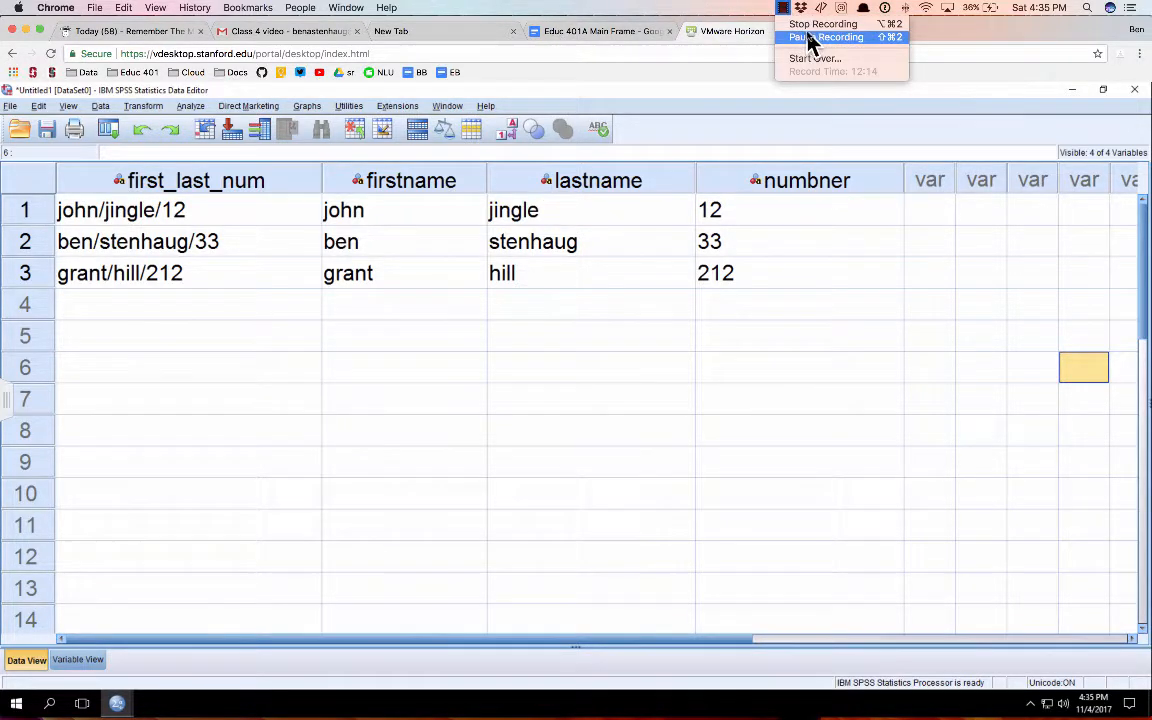